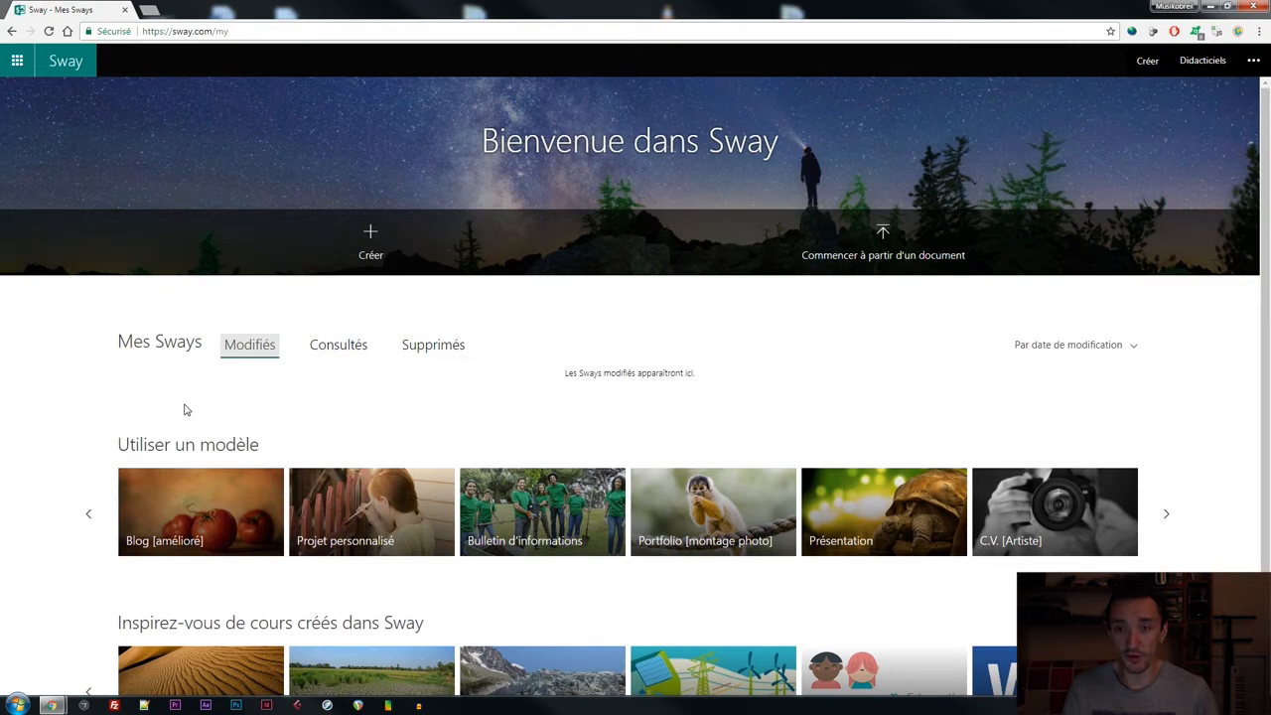
Create a new blank Sway and title it "Le Couronnement de Poppée"
click(371, 241)
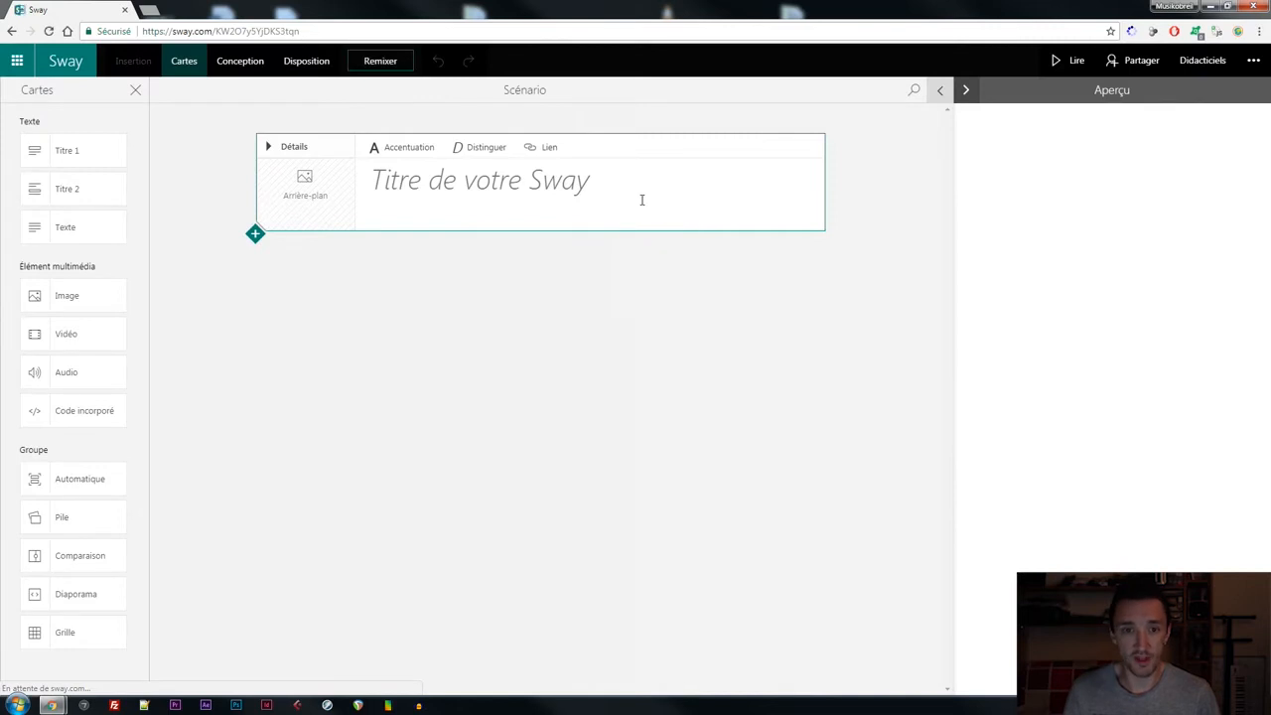
click(524, 184)
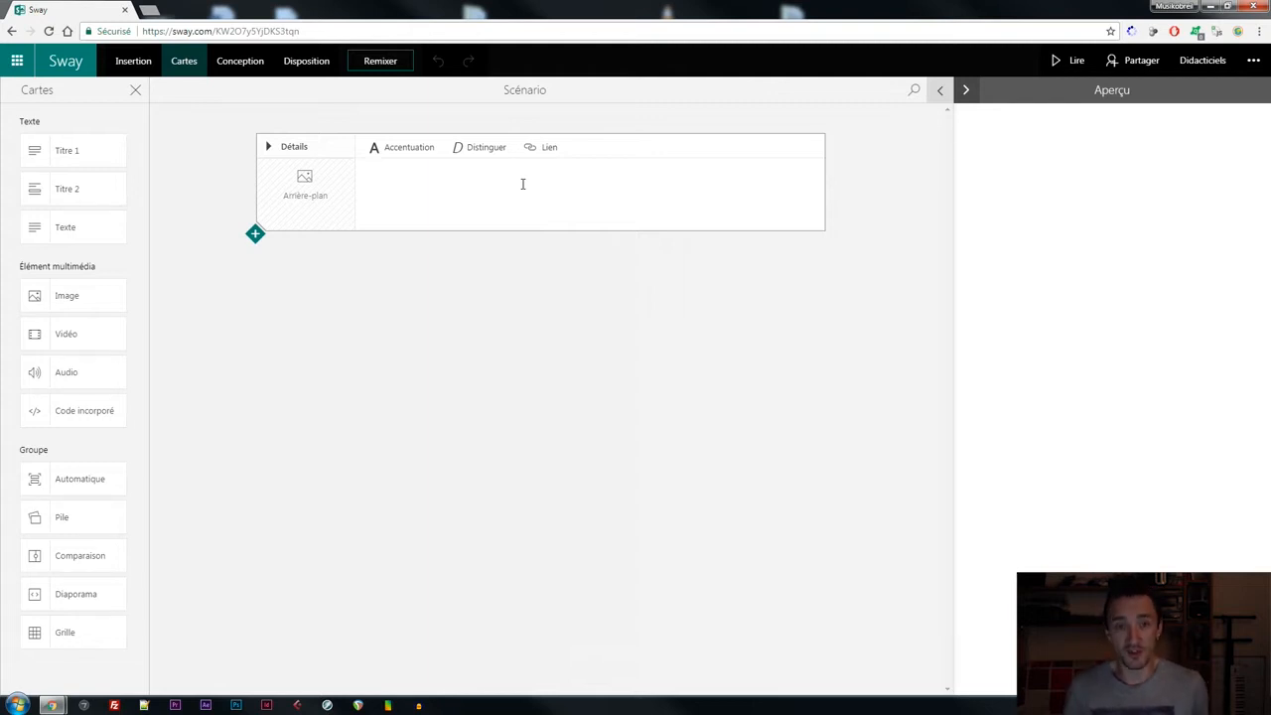
text(Le C)
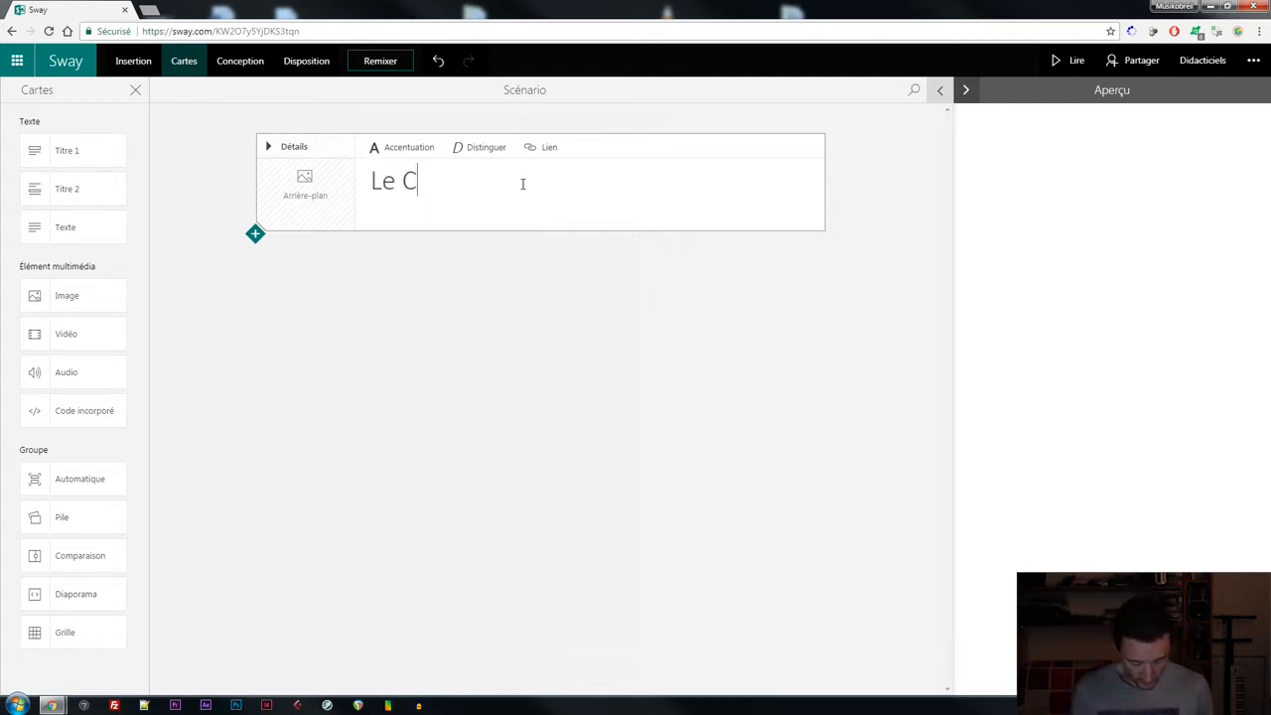
text(ouronnement de )
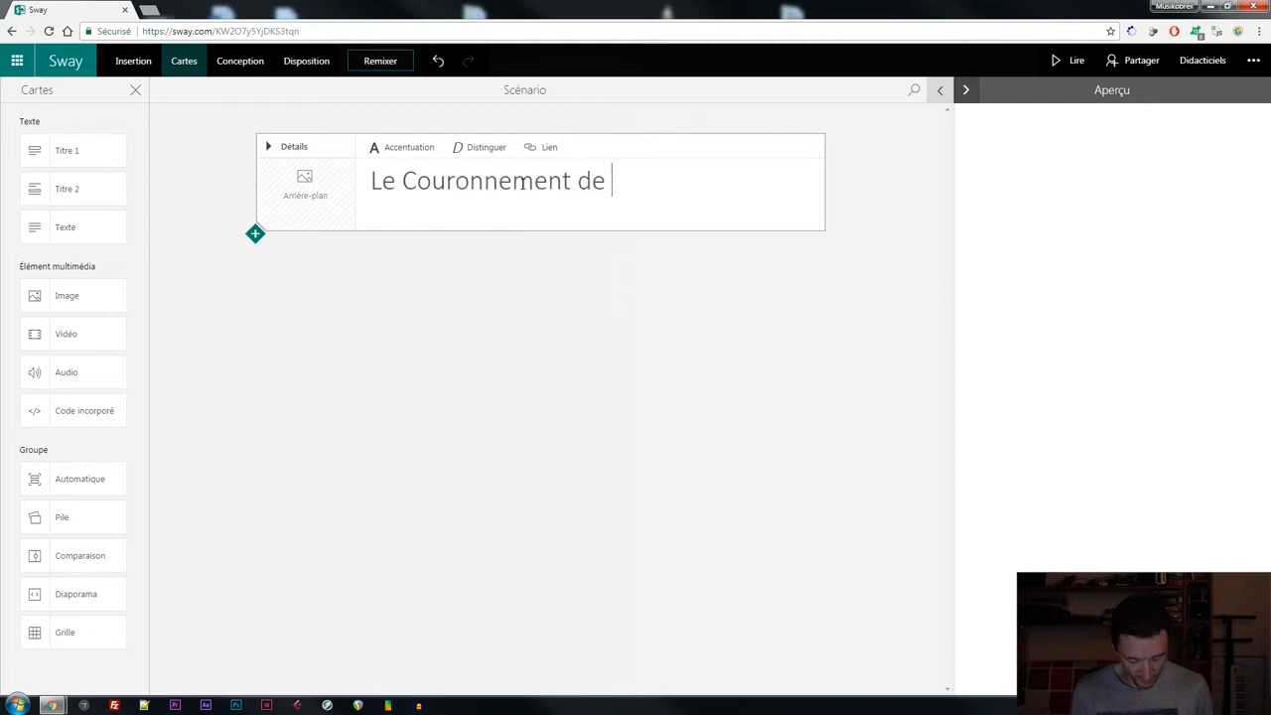
text(Poppée)
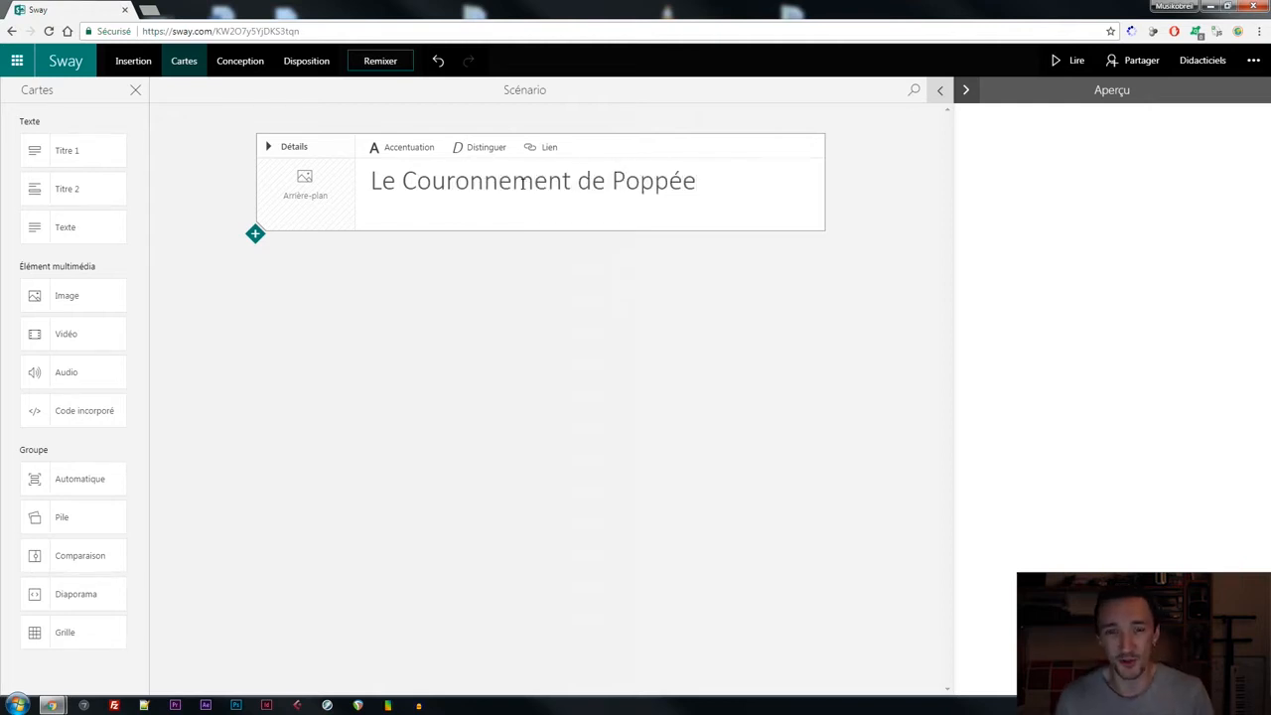
click(681, 265)
click(593, 190)
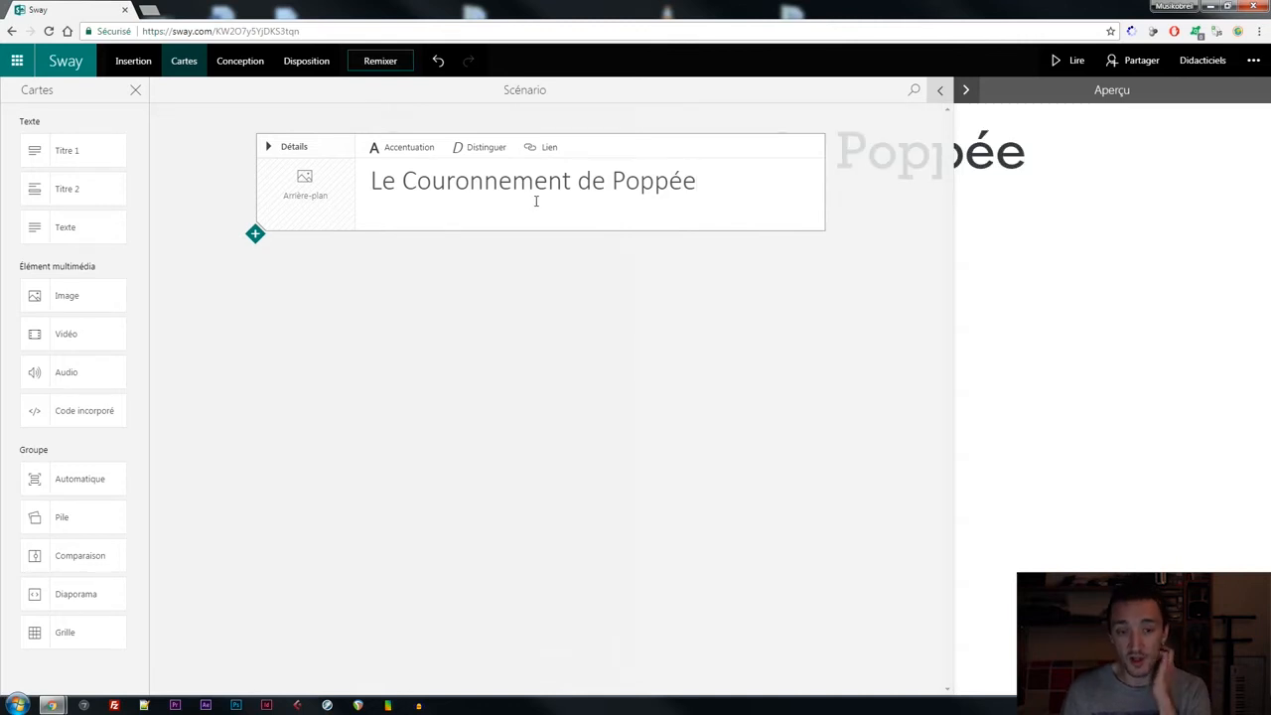
Search the suggested images for "Le Couronnement de Poppée" and set the 1024 x 683 picture of the woman with the red scarf as the title card's background
click(305, 192)
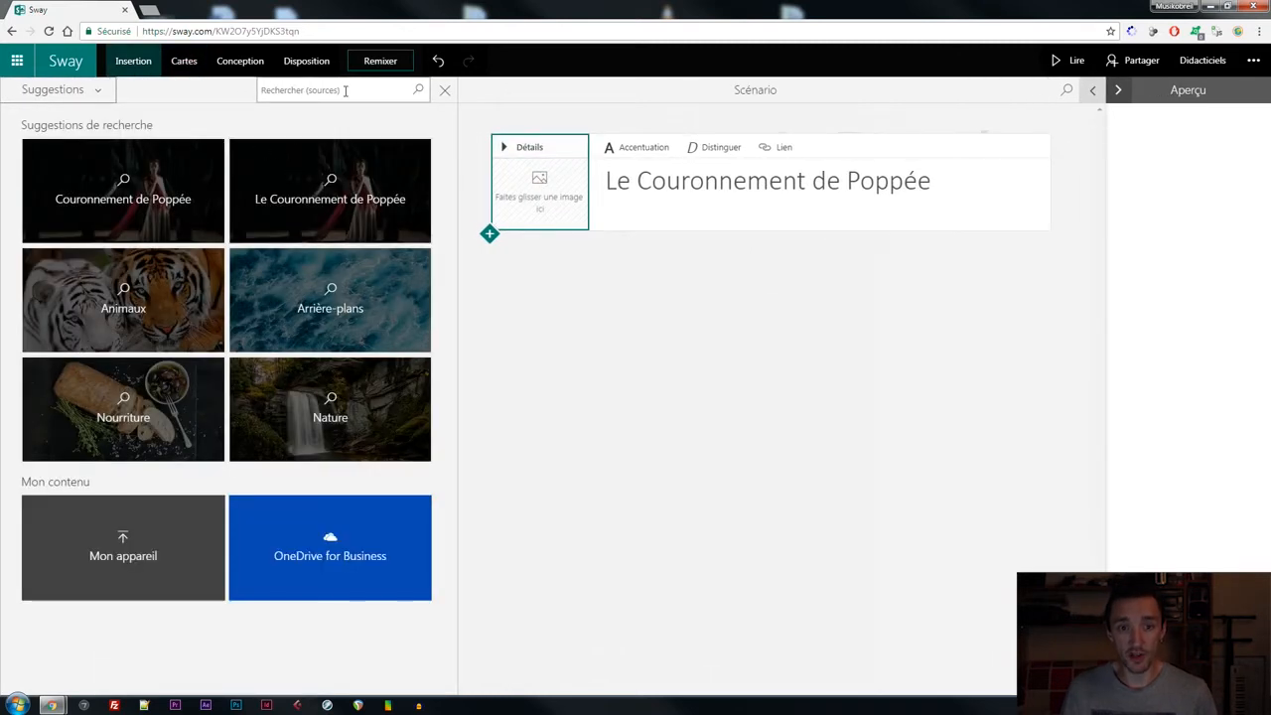
click(335, 205)
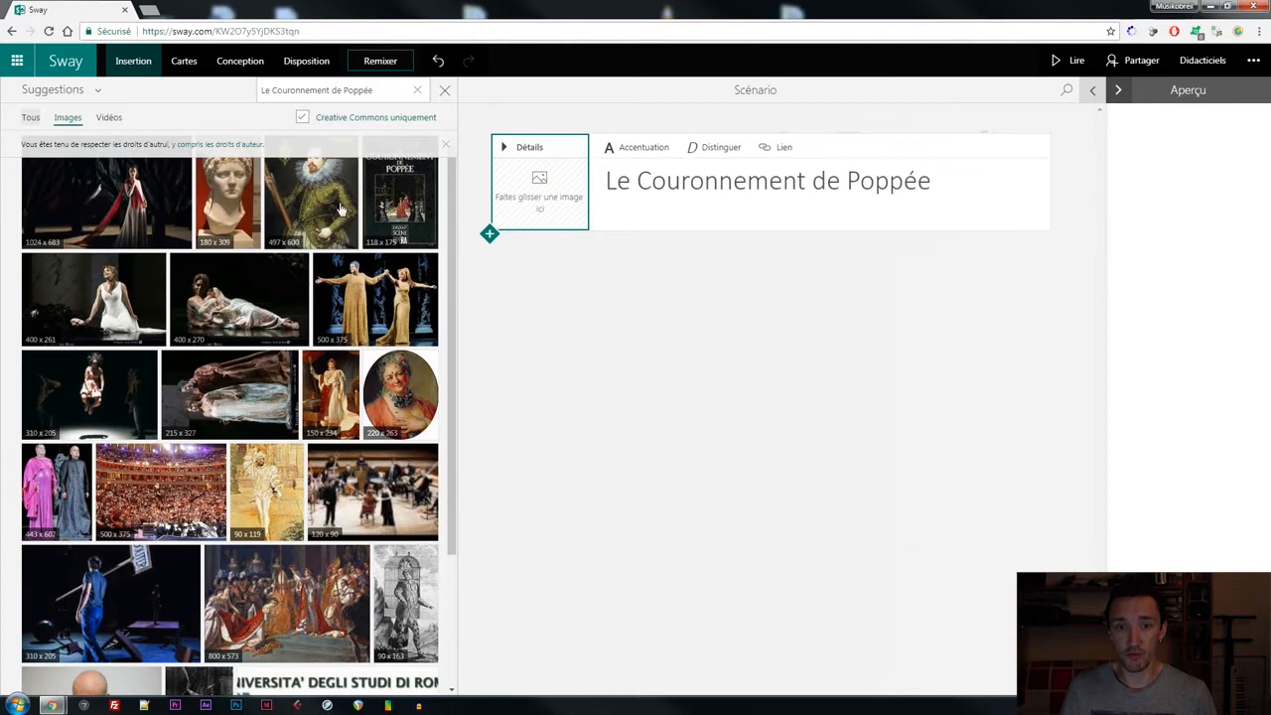
scroll(229, 383, down, 3)
scroll(229, 383, up, 5)
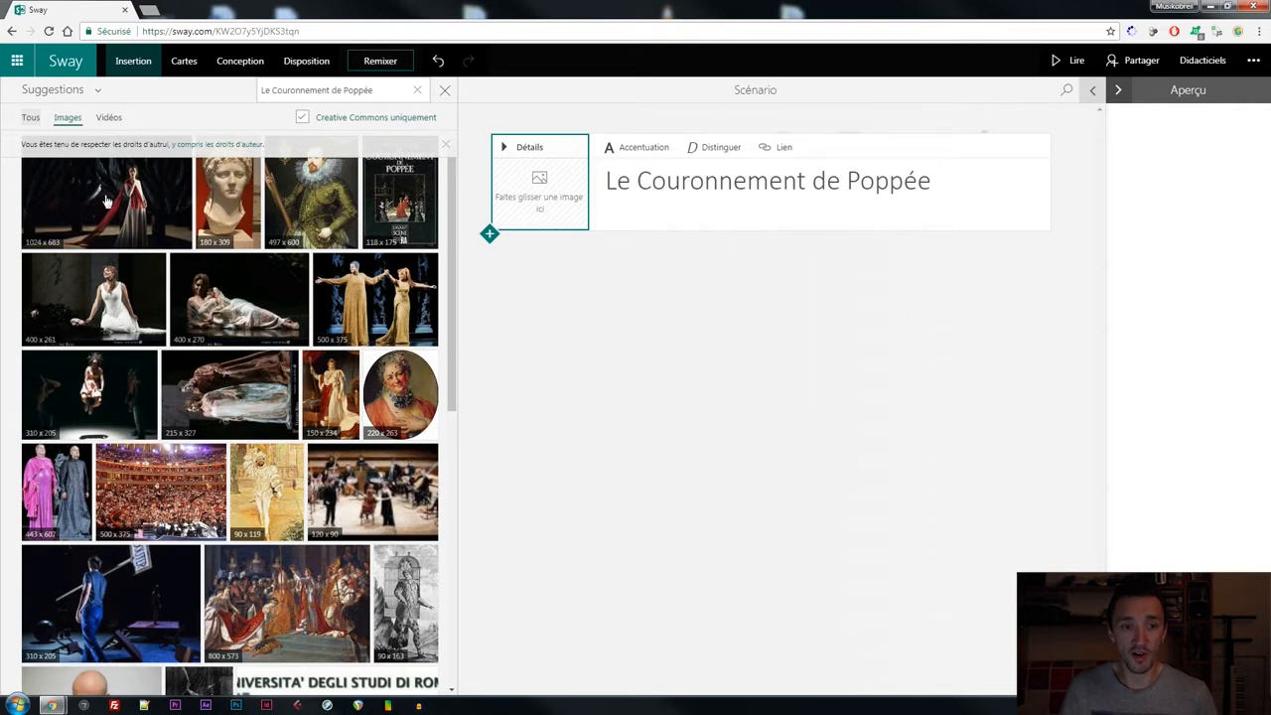
drag(101, 201, 536, 191)
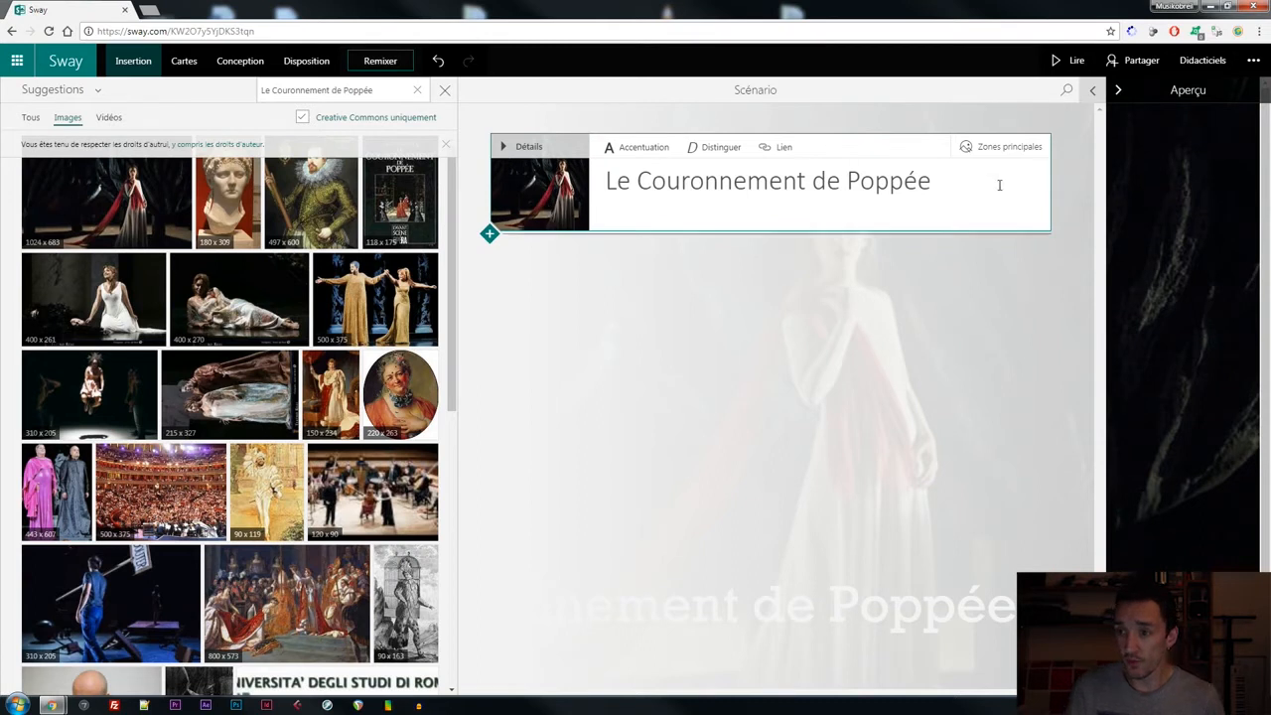
Preview the title page with its background image and return to the storyline
click(1184, 90)
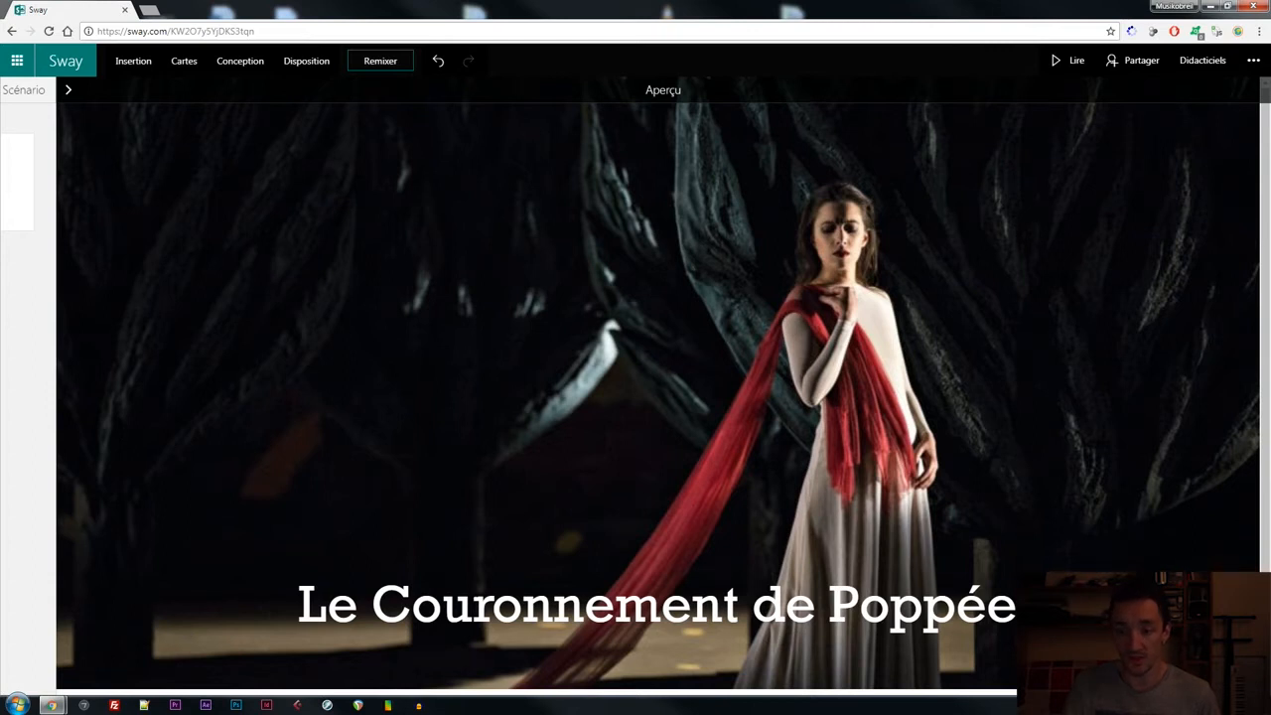
scroll(869, 287, down, 1)
scroll(899, 298, up, 1)
scroll(899, 298, down, 1)
scroll(899, 298, up, 1)
click(27, 91)
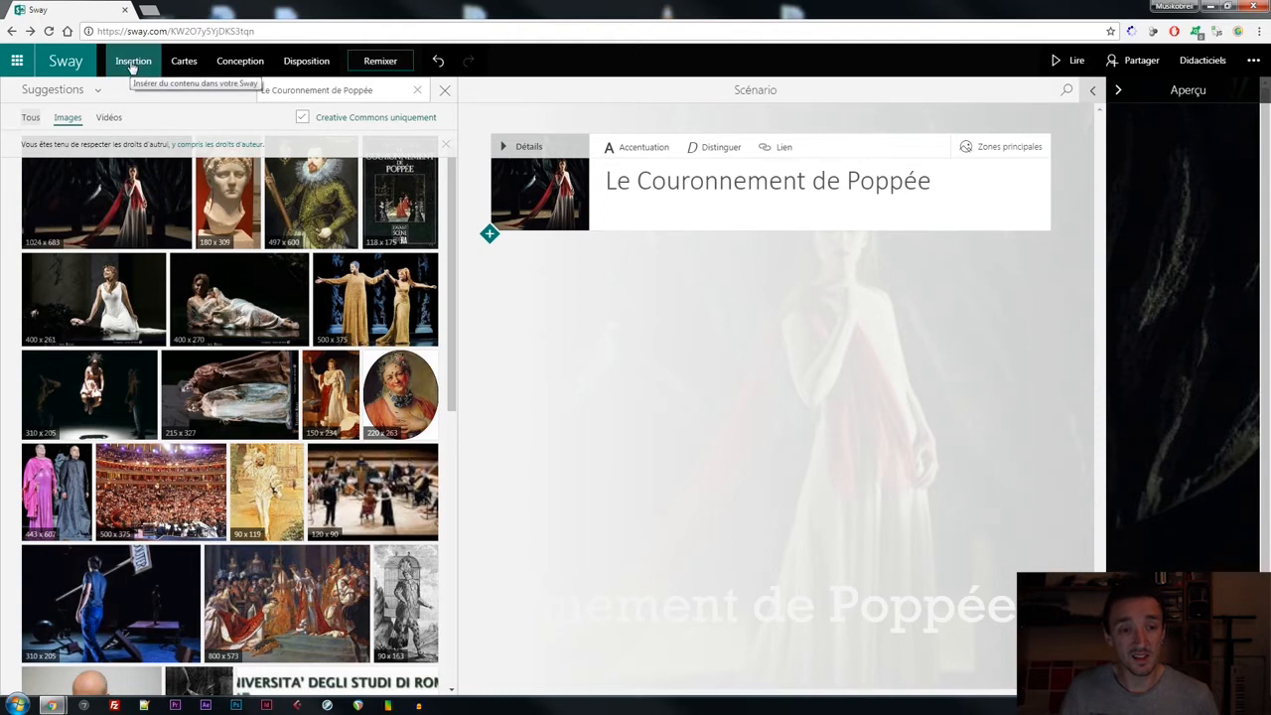
click(100, 91)
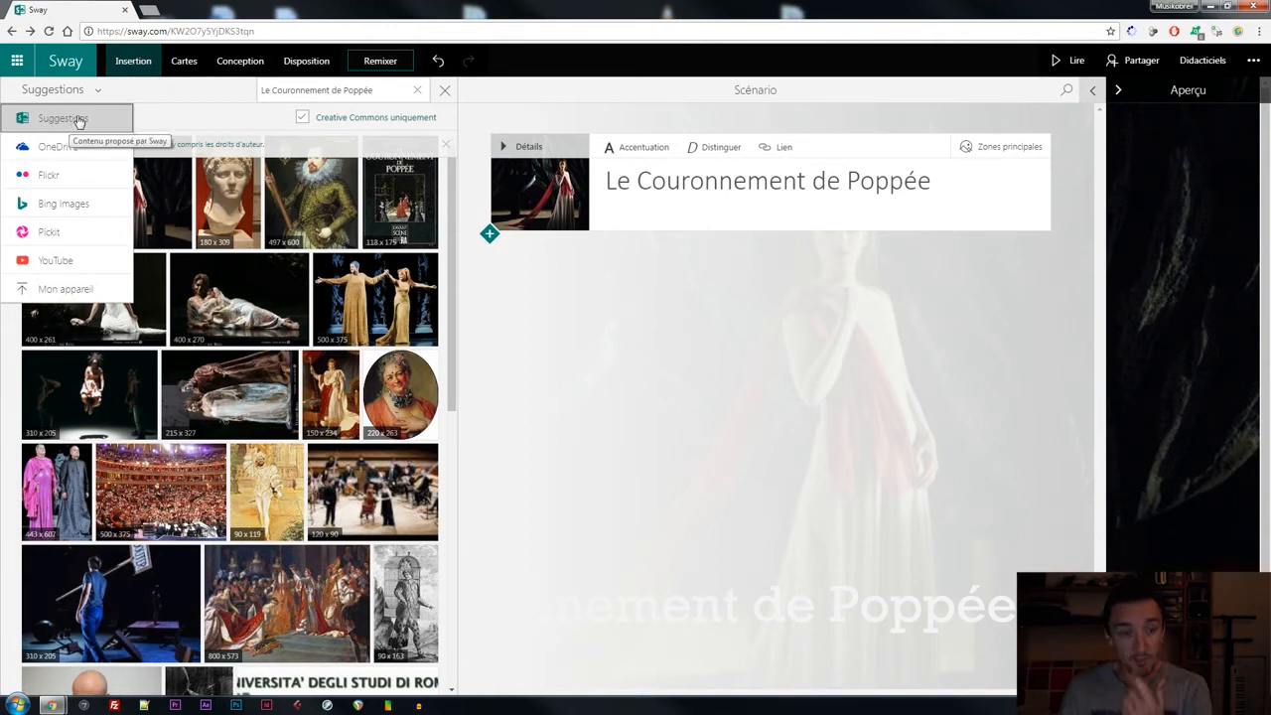
click(66, 289)
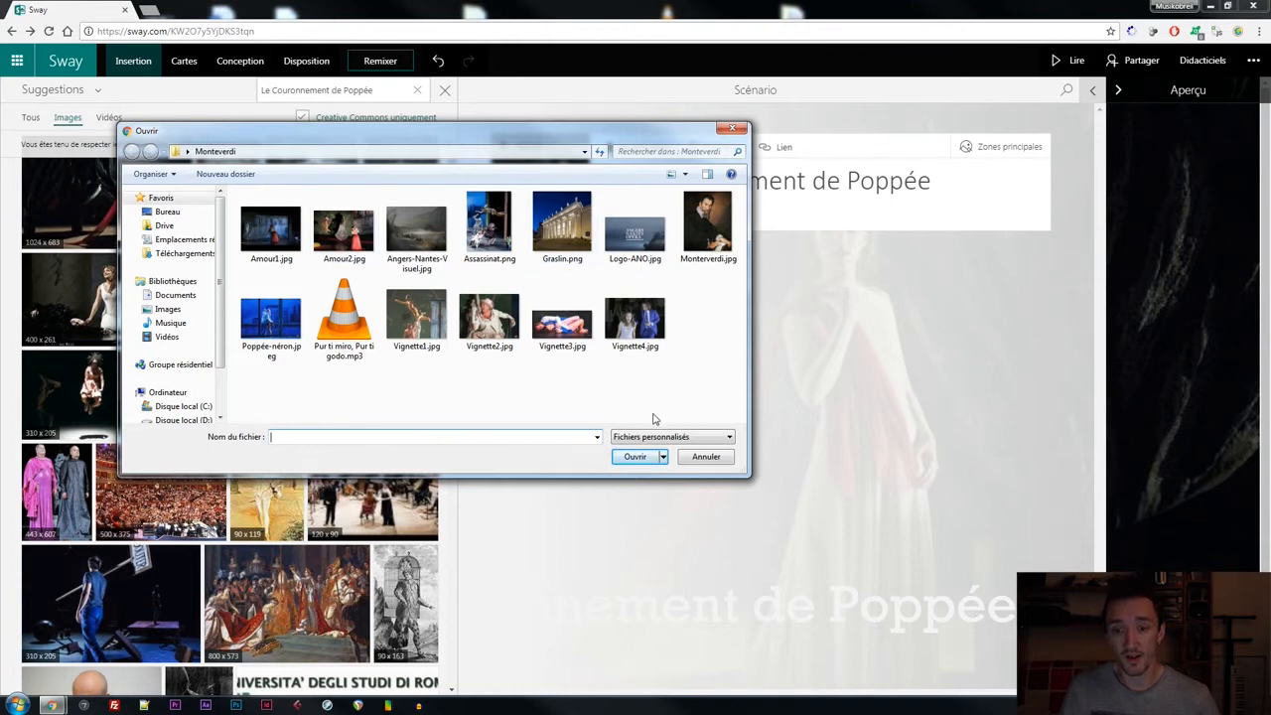
click(706, 457)
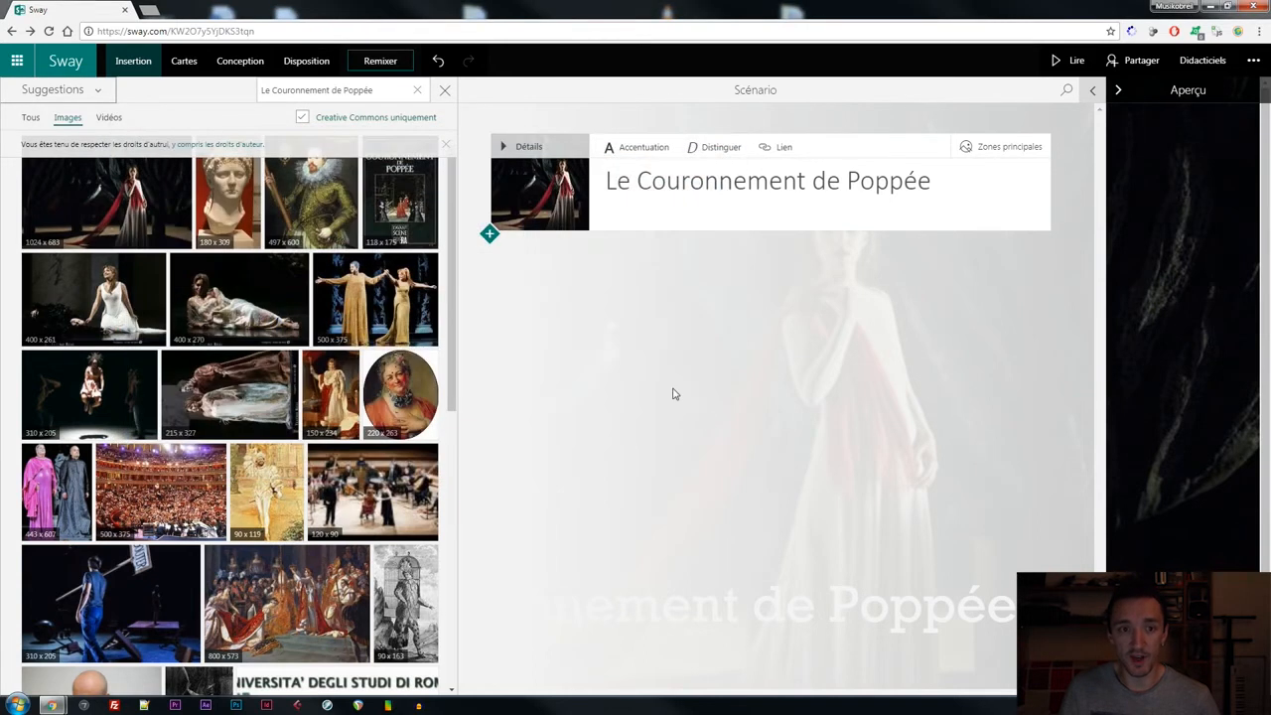
Add a text card below the title card reading "Lorem ipsum dolor sic amet !" and check it in the preview
click(185, 66)
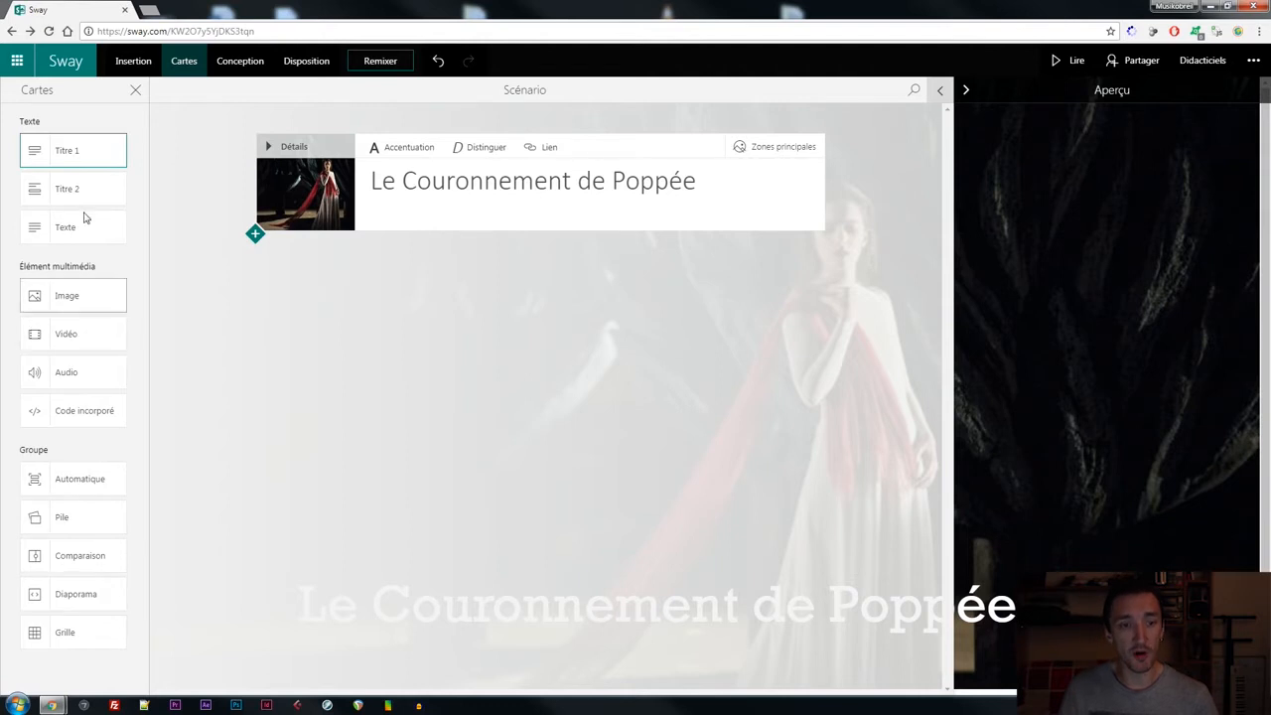
drag(72, 230, 322, 256)
click(330, 286)
click(329, 291)
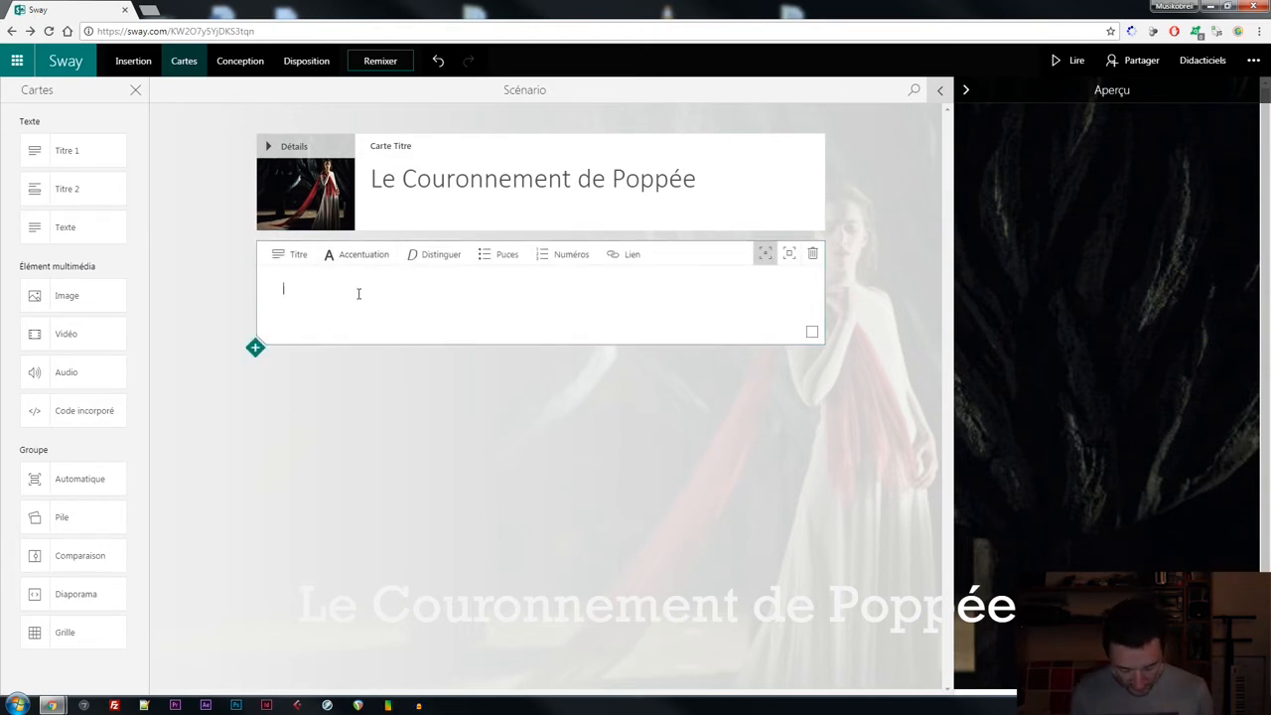
text(Lorem )
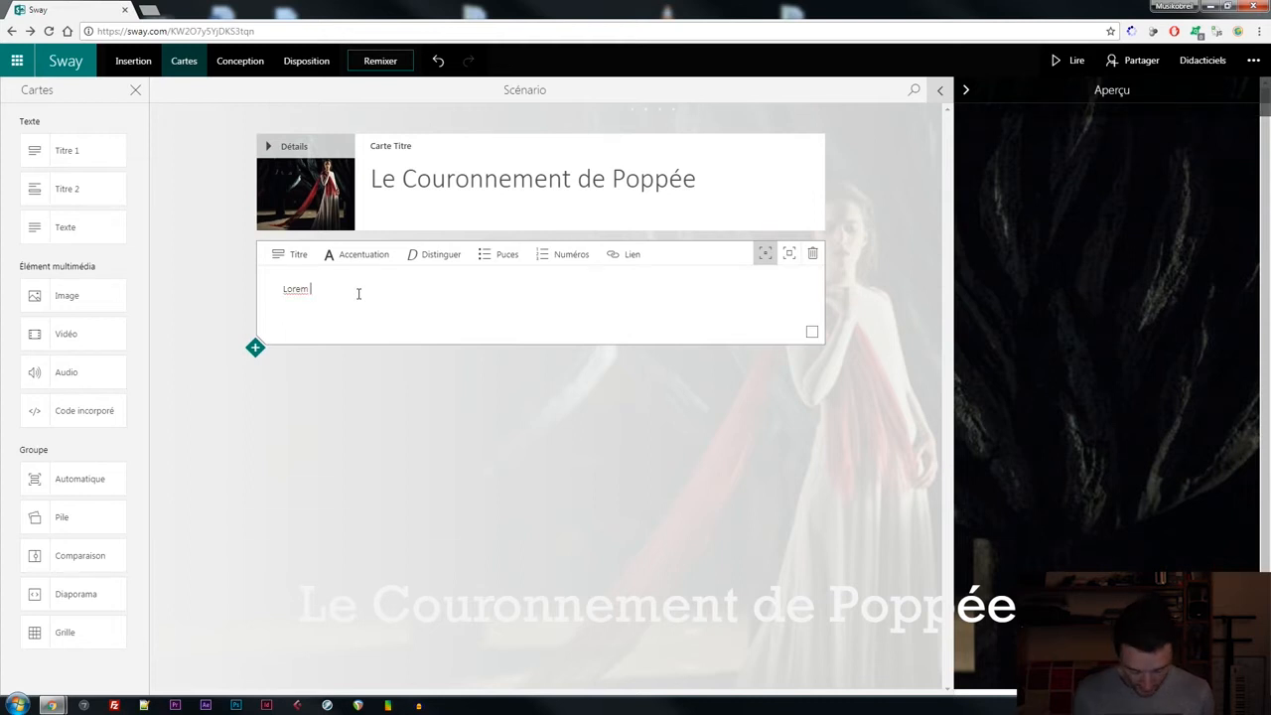
text(ipsum dolor)
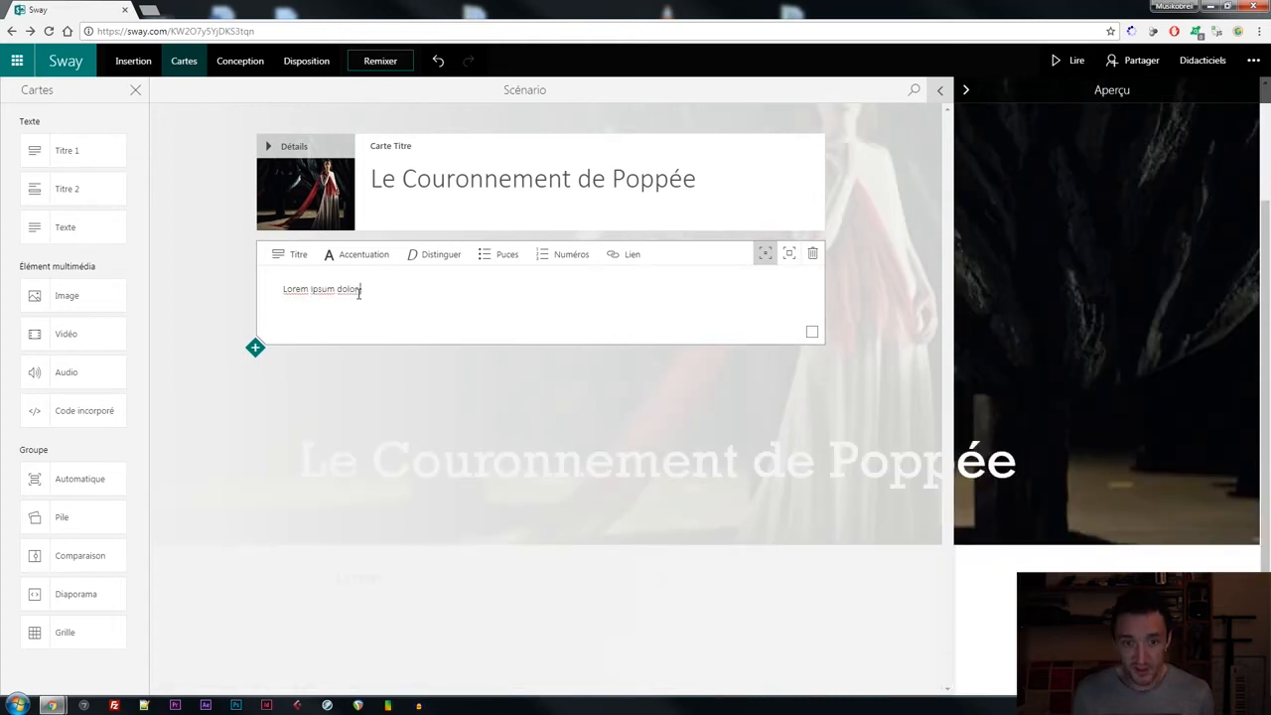
text( sit amt)
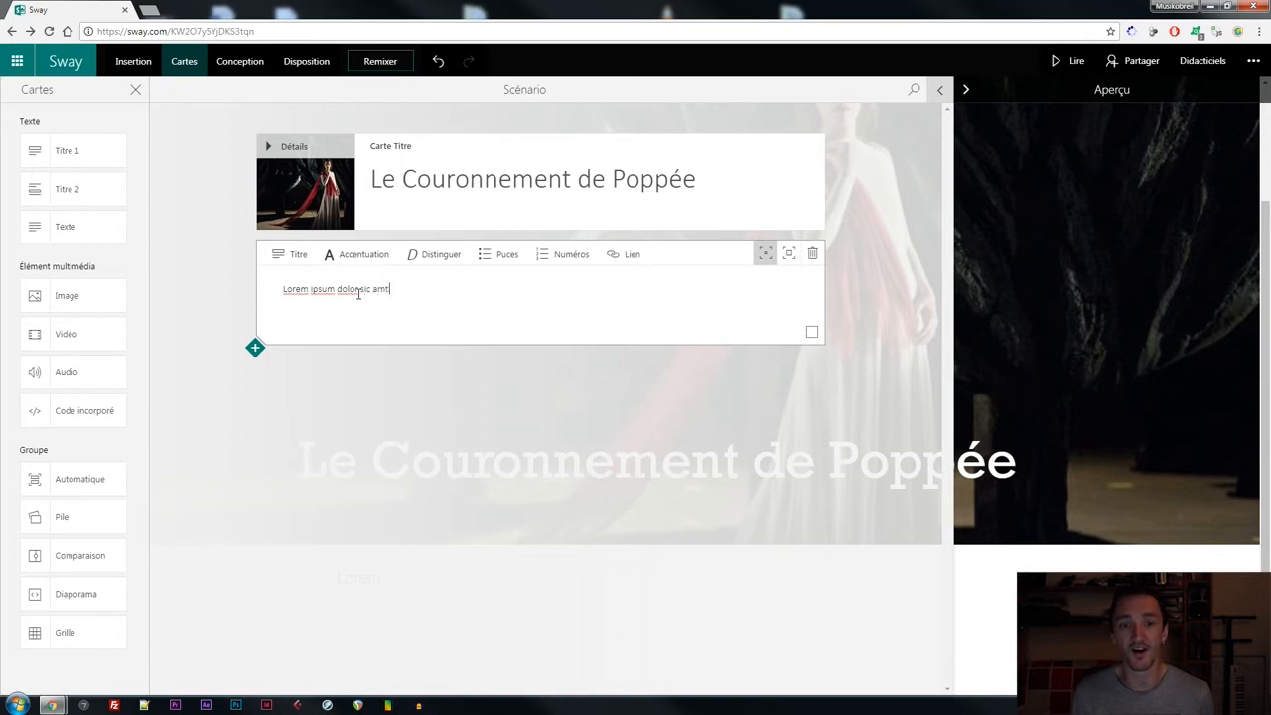
text(et !)
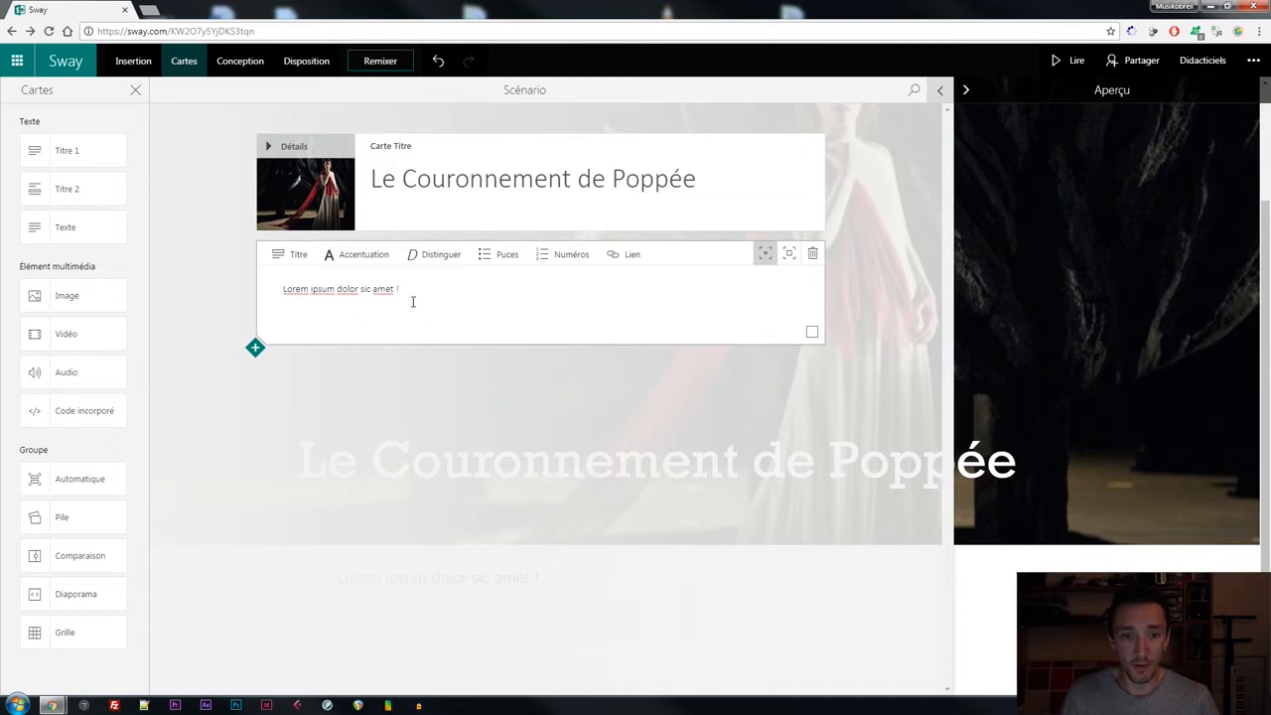
click(1112, 103)
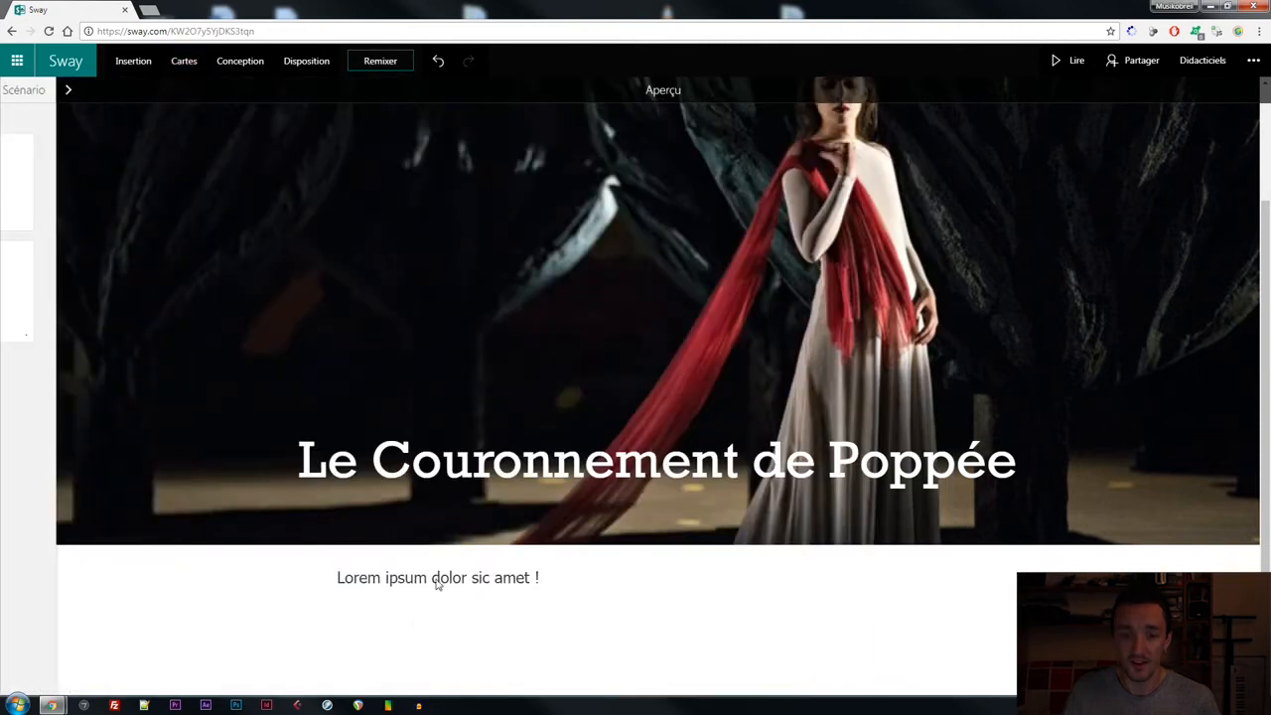
click(30, 91)
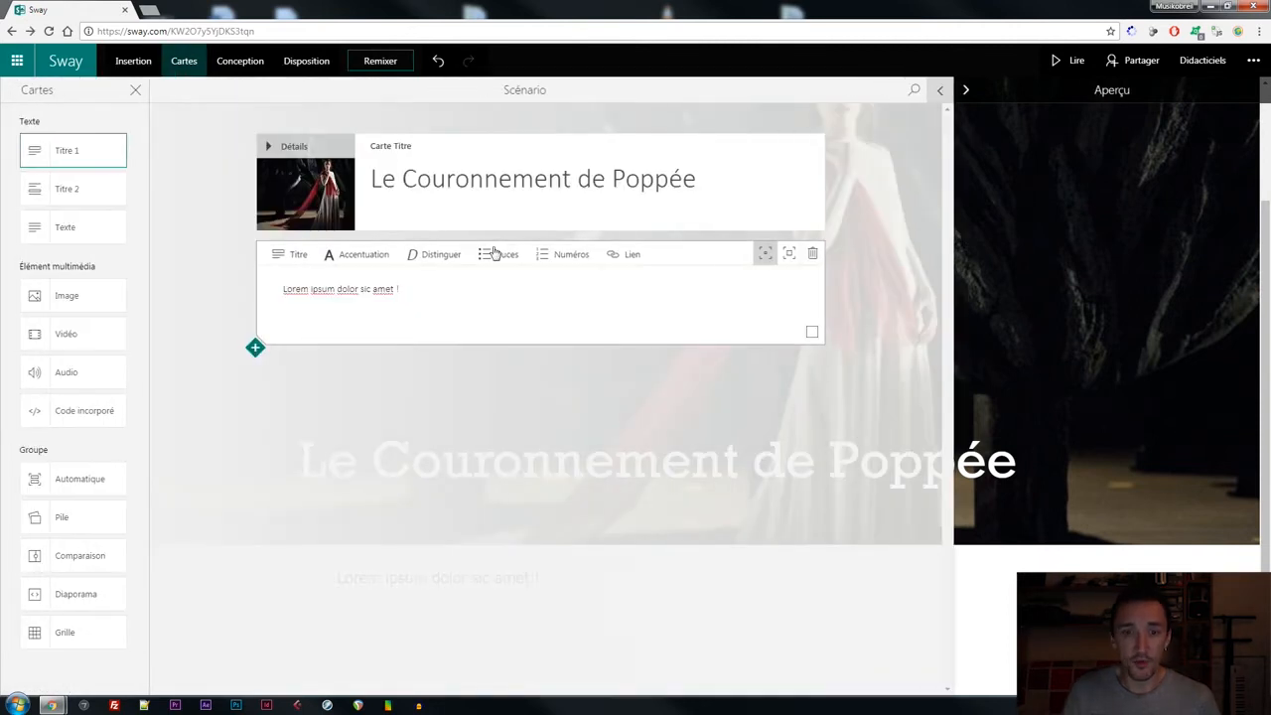
Try the Accentuation and Distinguer formatting on the whole sentence in the text card
drag(282, 289, 400, 289)
click(363, 255)
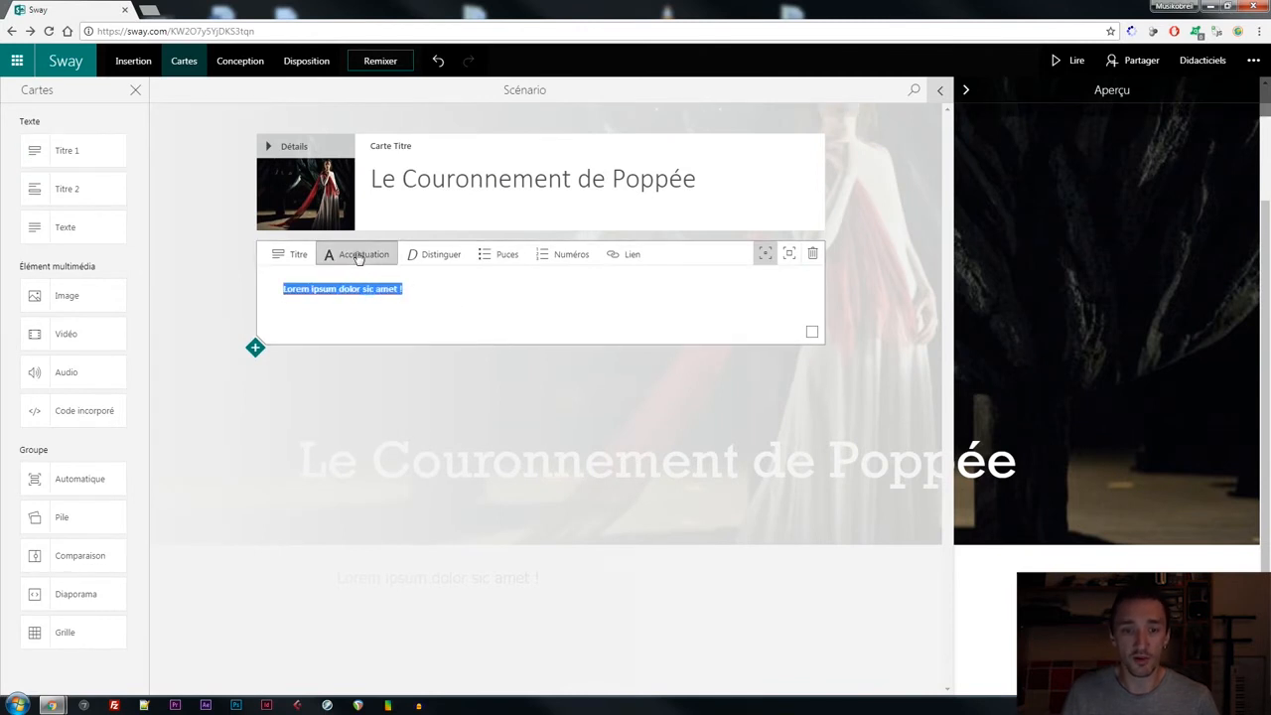
click(434, 258)
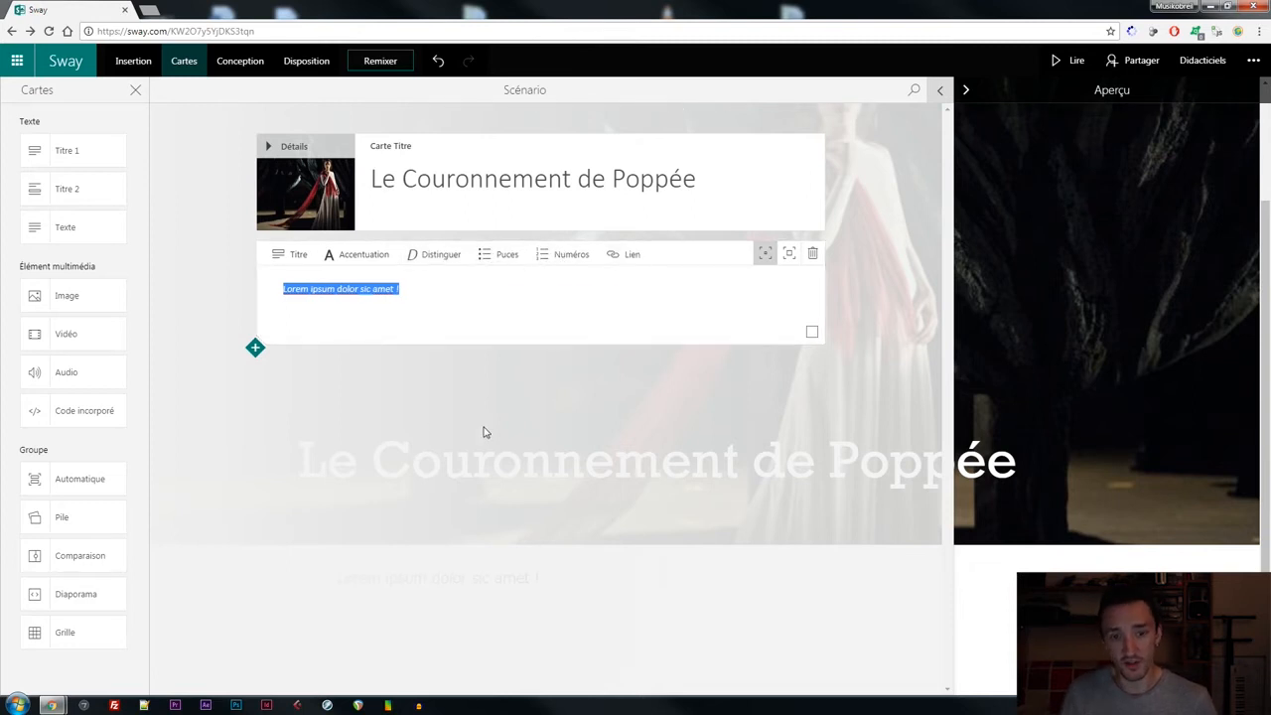
click(452, 405)
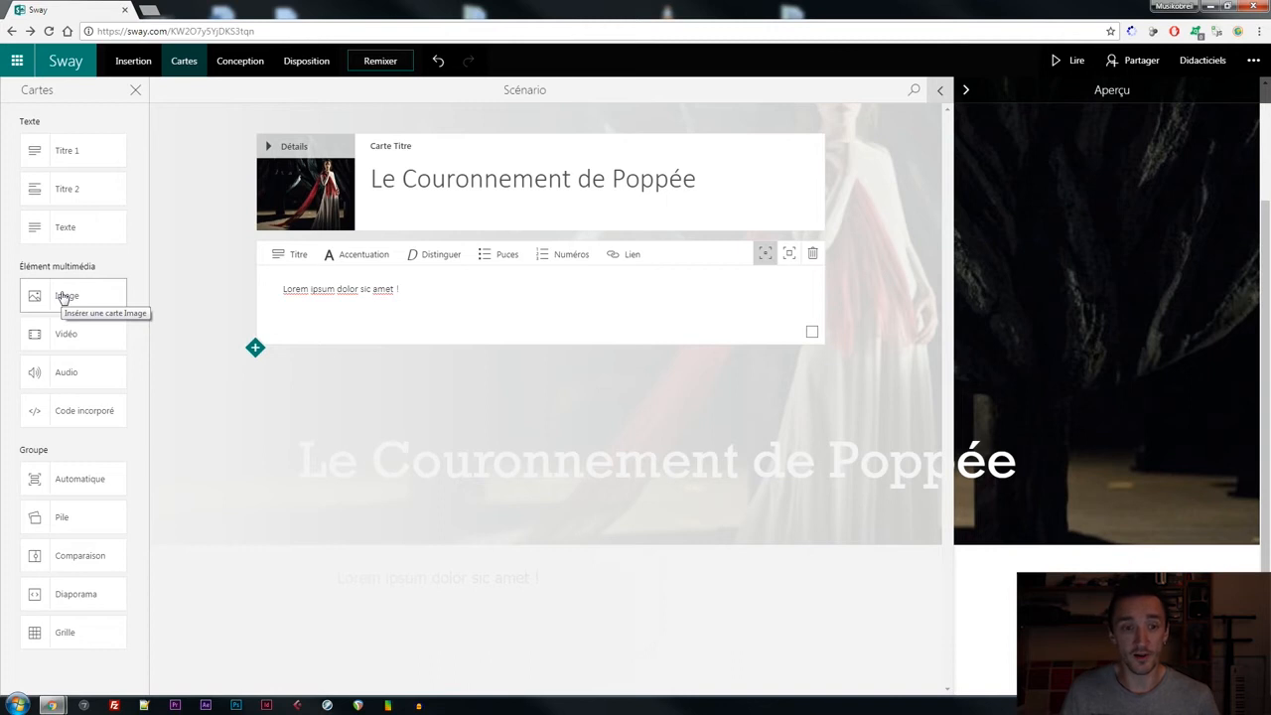
Add an image card below the text card and fill it with Amour1.jpg from the device's Monteverdi folder
drag(62, 294, 290, 378)
click(310, 413)
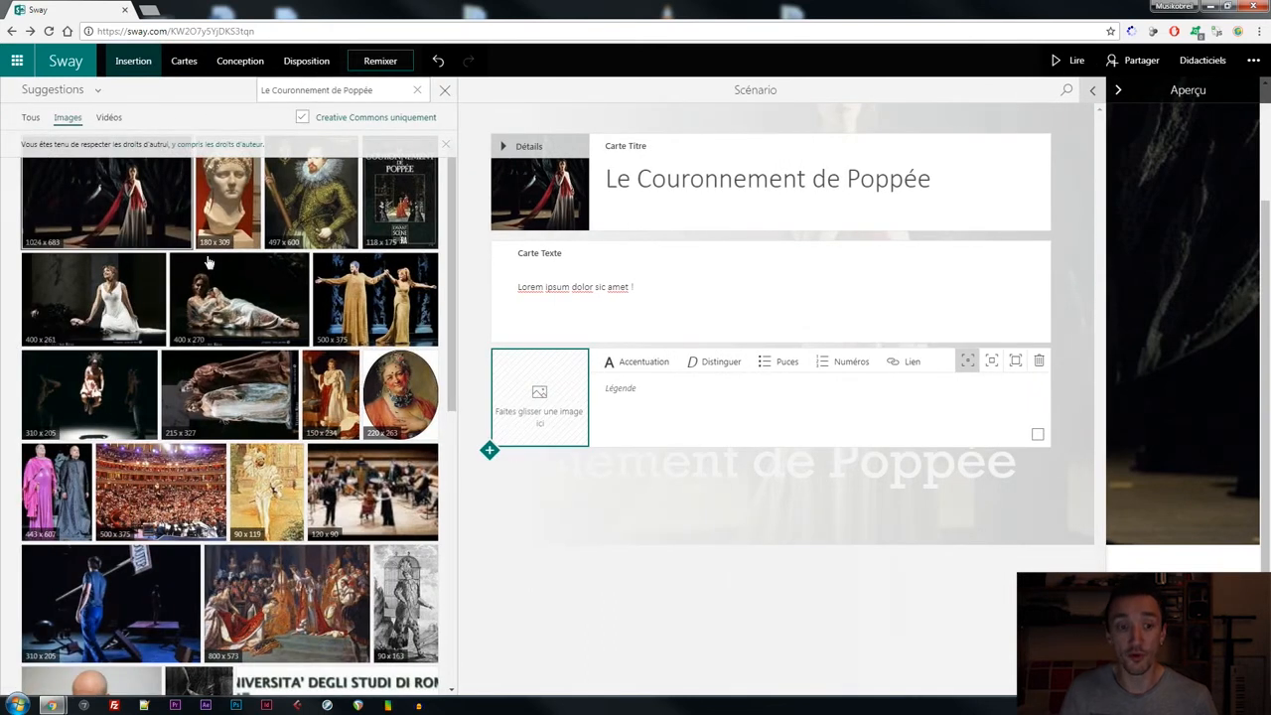
click(94, 91)
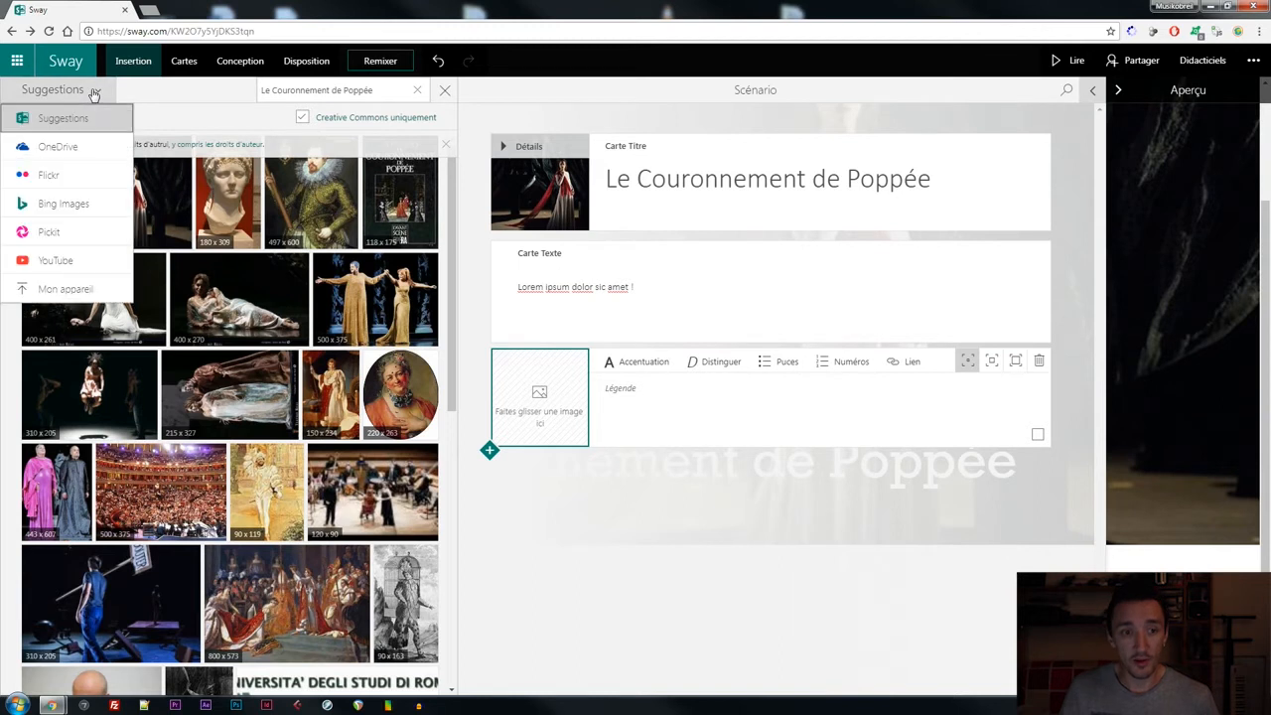
click(66, 289)
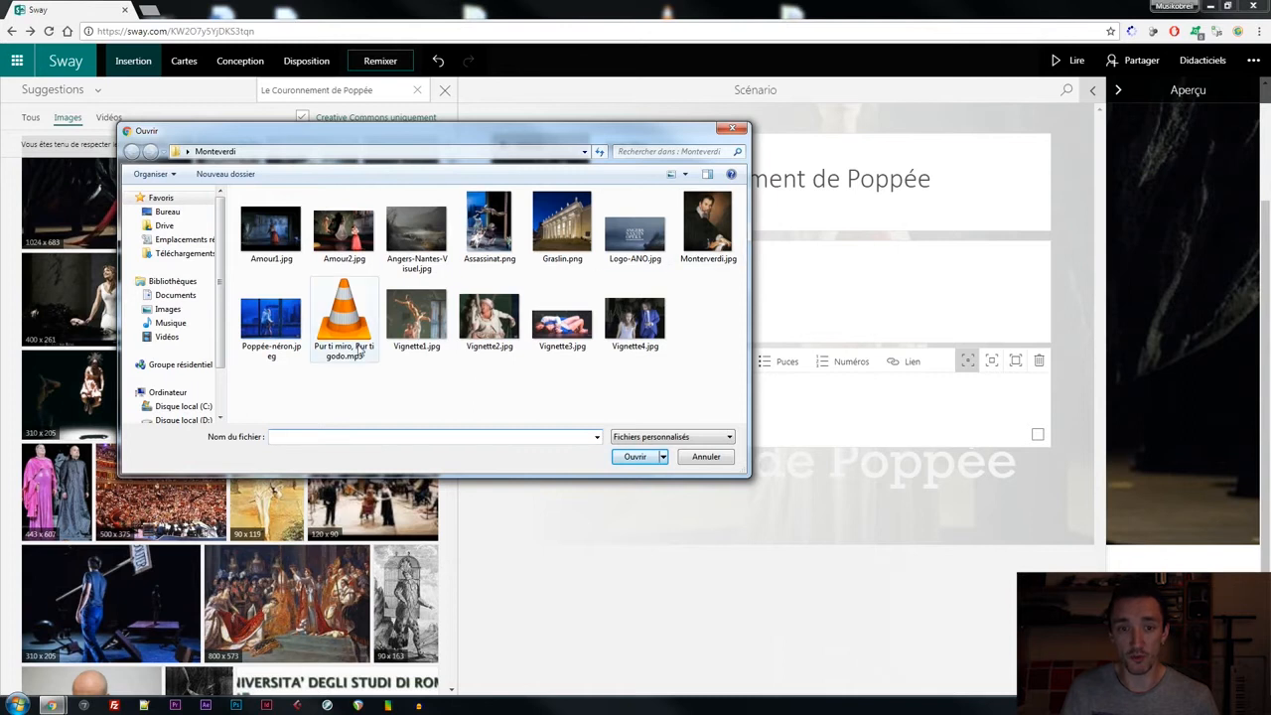
click(270, 227)
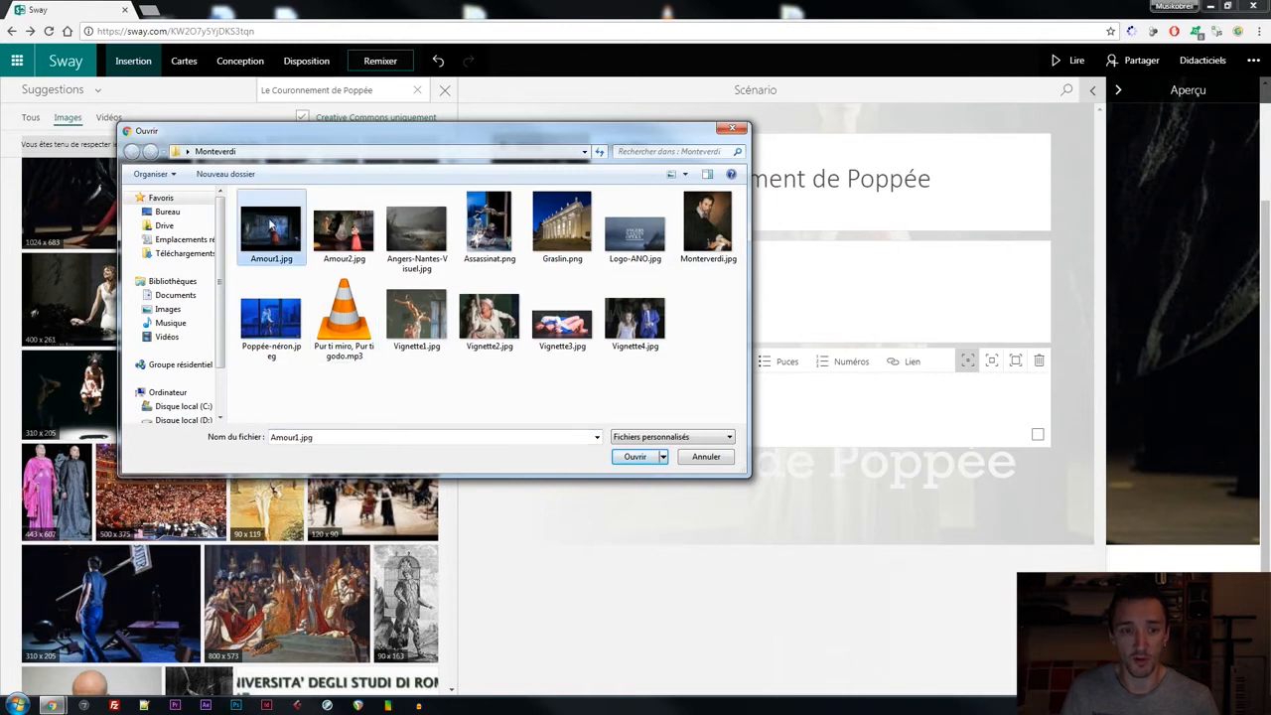
click(636, 456)
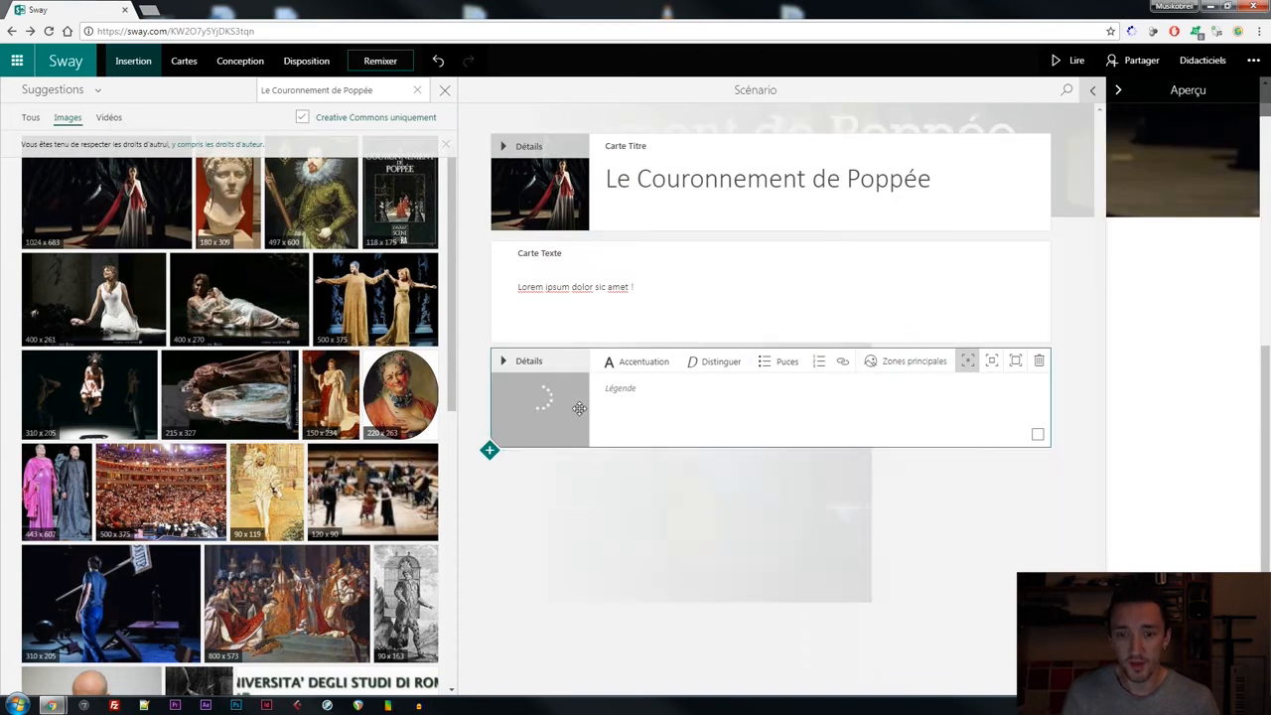
Caption the image card "Amour s'envole aux côtés de Poppée et Néron." and set its emphasis to the strongest level
click(607, 392)
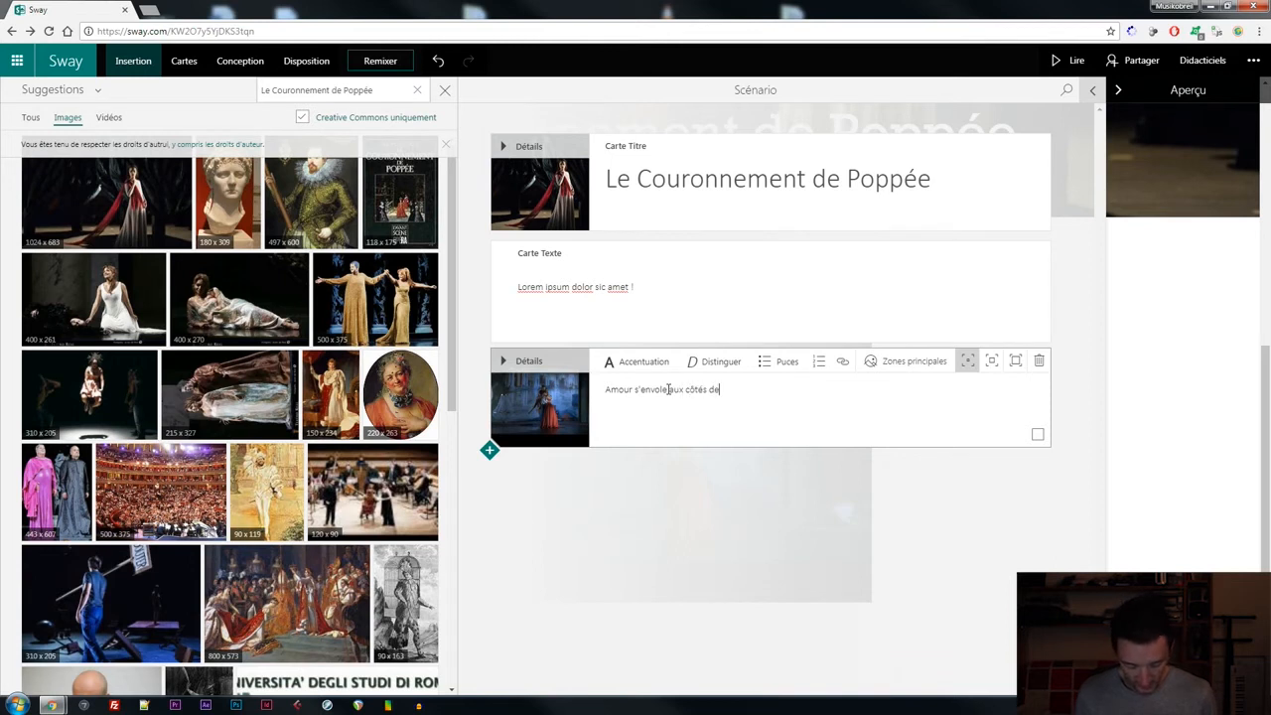
text(Amour s'envole aux côtés de Poppée et No)
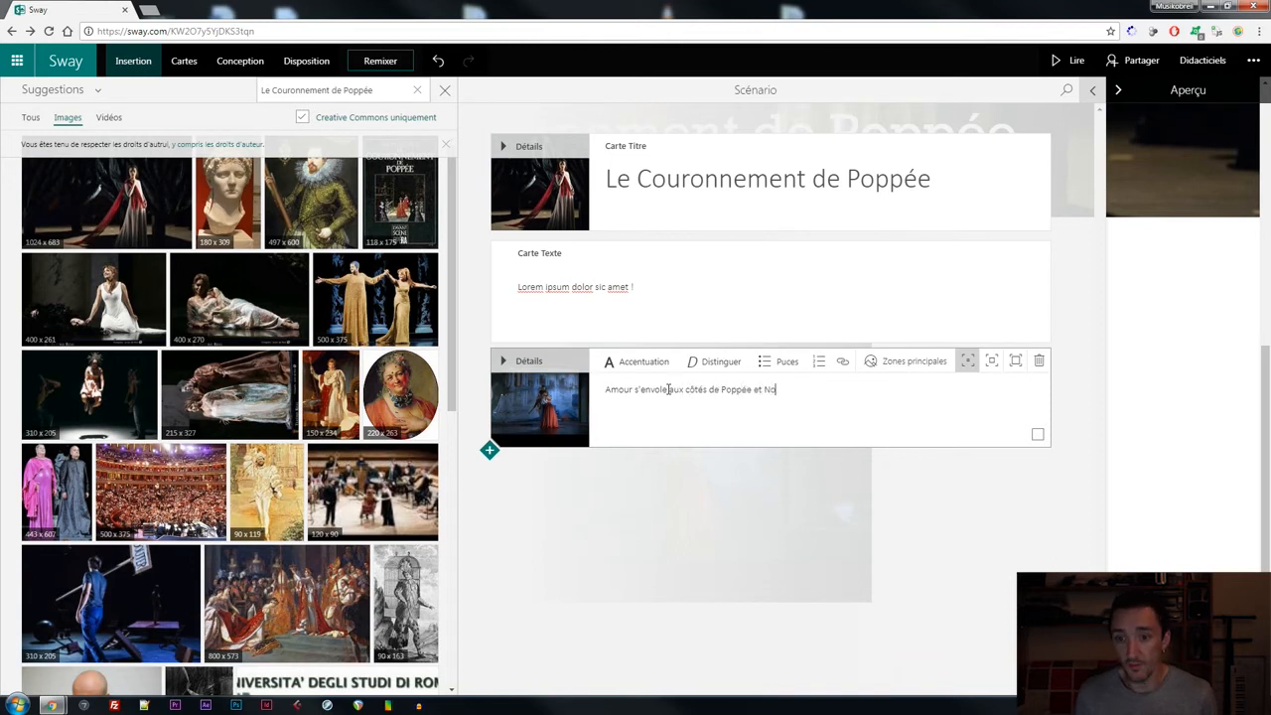
key(BackSpace)
text(éron.)
click(932, 495)
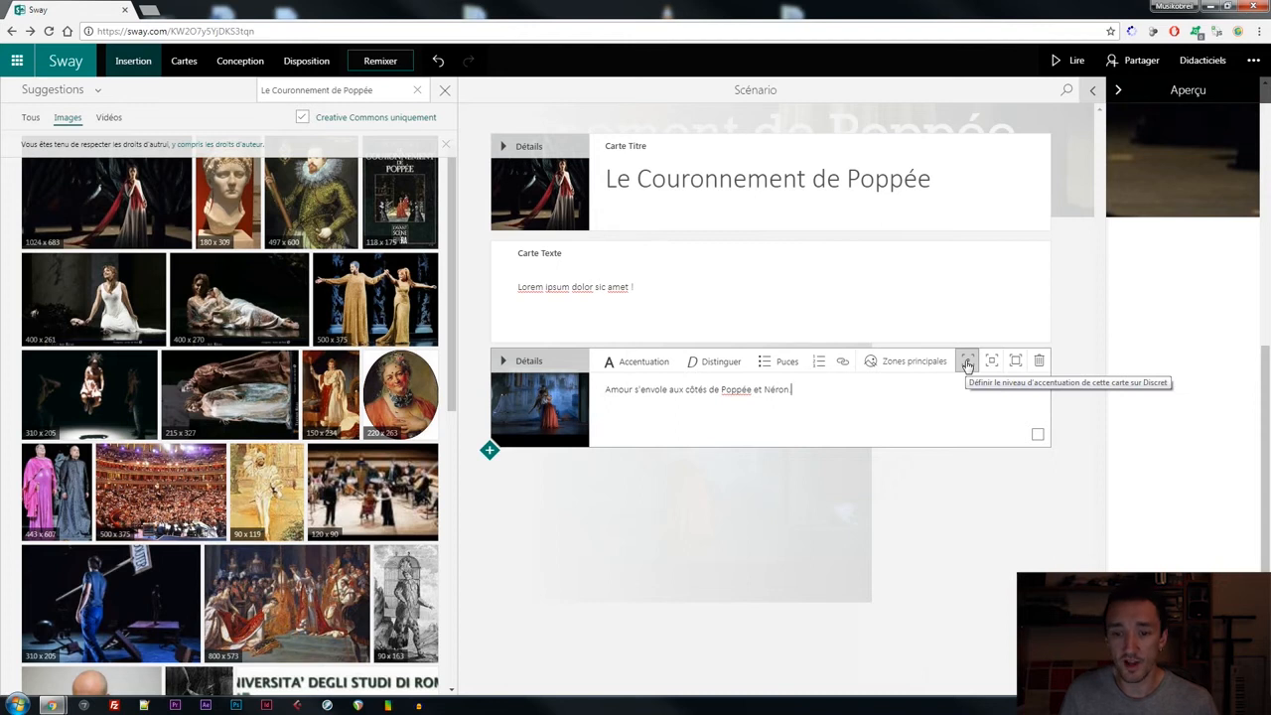
click(1015, 364)
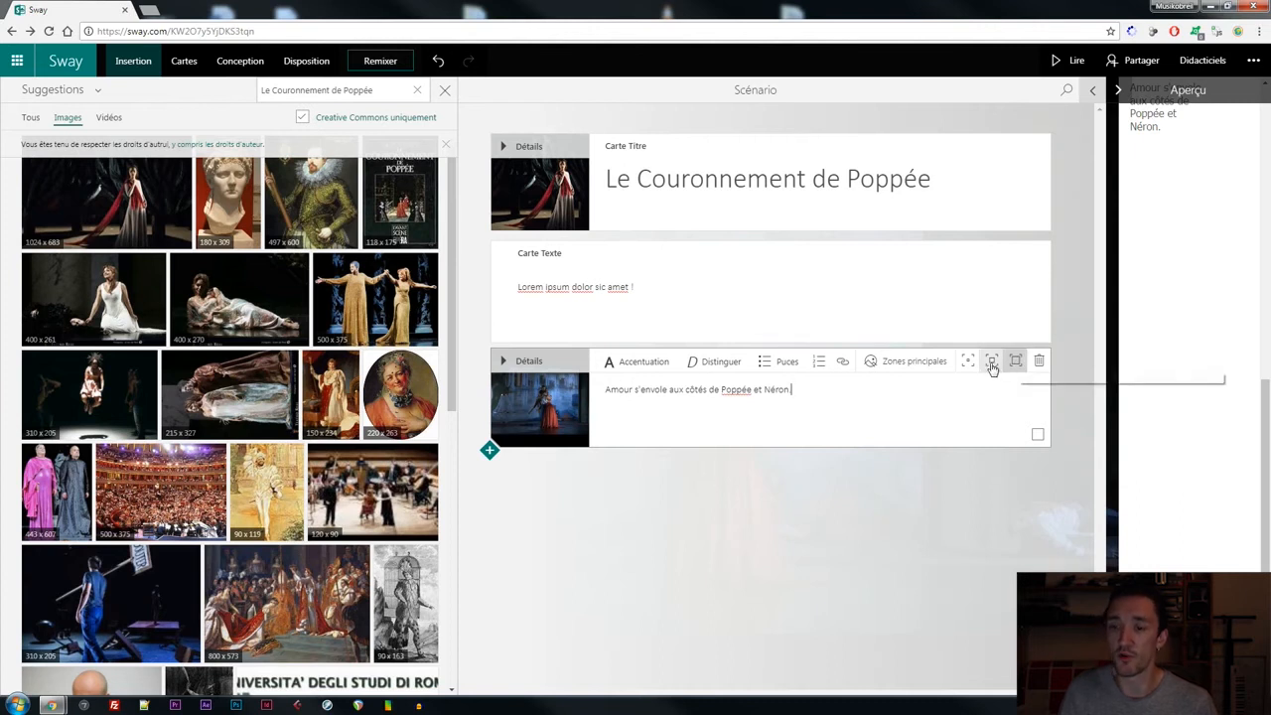
Set the Amour1.jpg image card's emphasis to the middle level and check the page in the preview
click(993, 364)
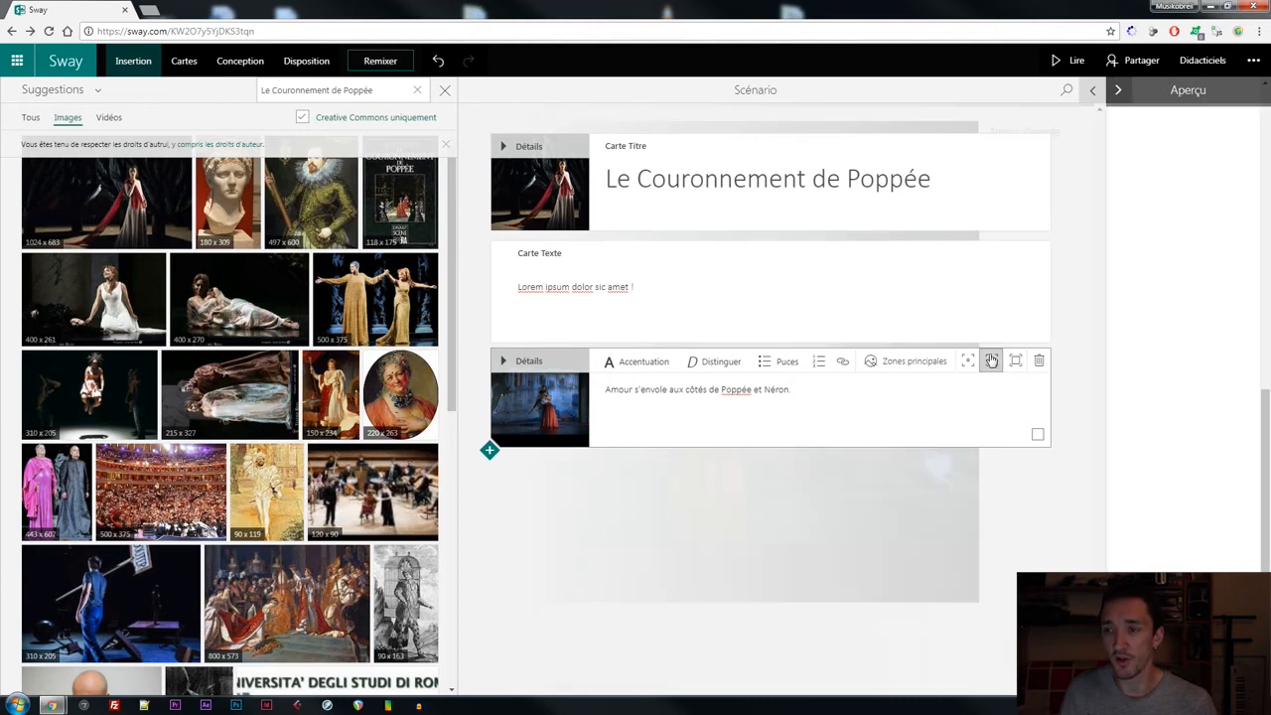
click(1171, 96)
scroll(721, 276, up, 5)
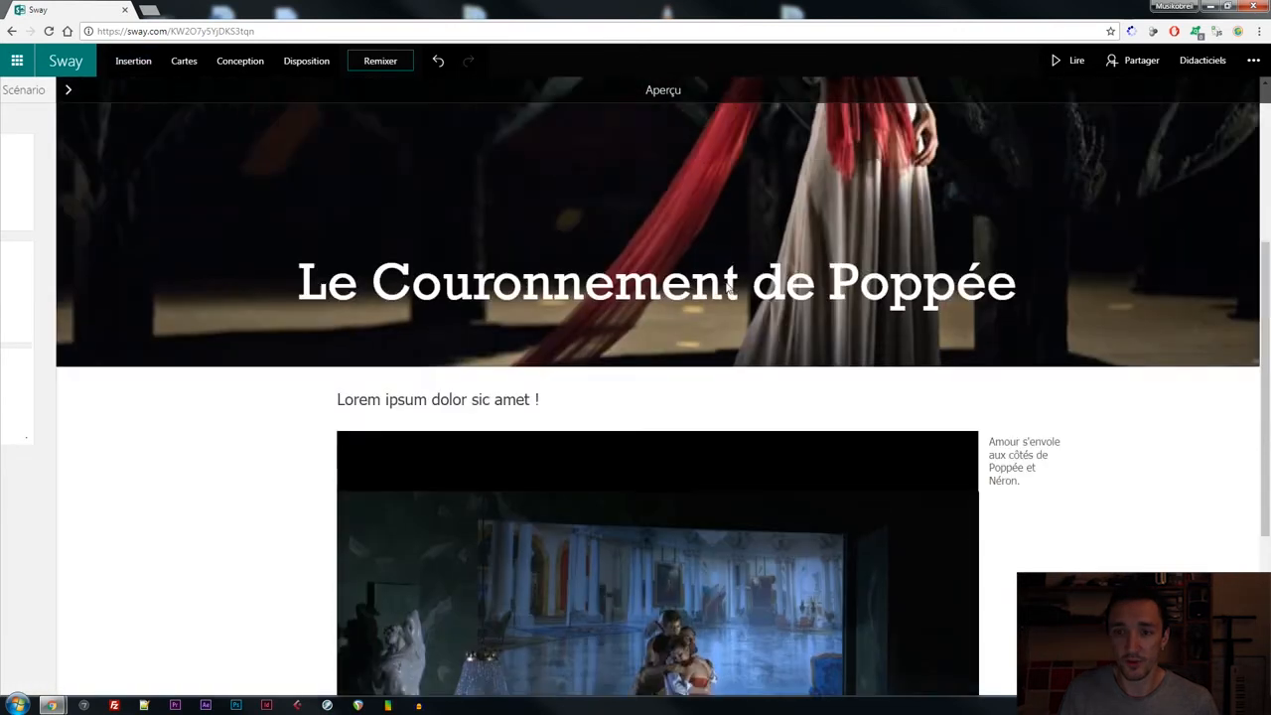
scroll(727, 241, down, 5)
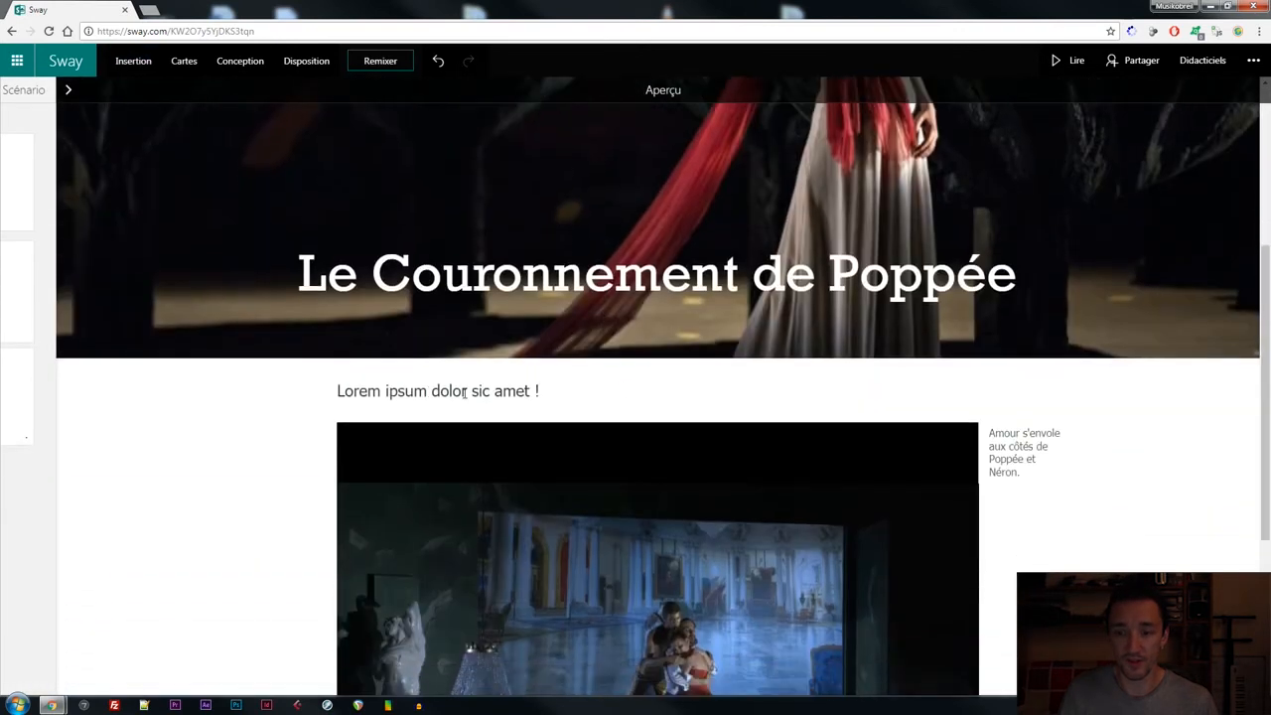
scroll(695, 397, down, 3)
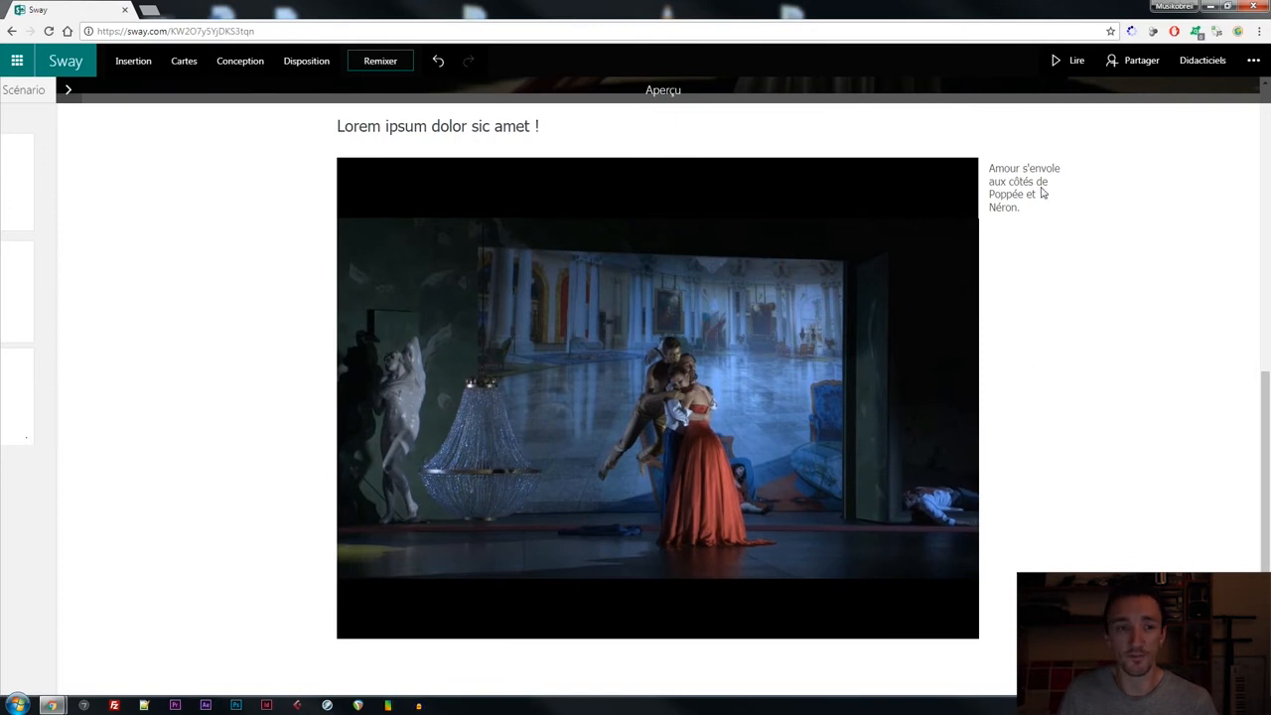
click(29, 92)
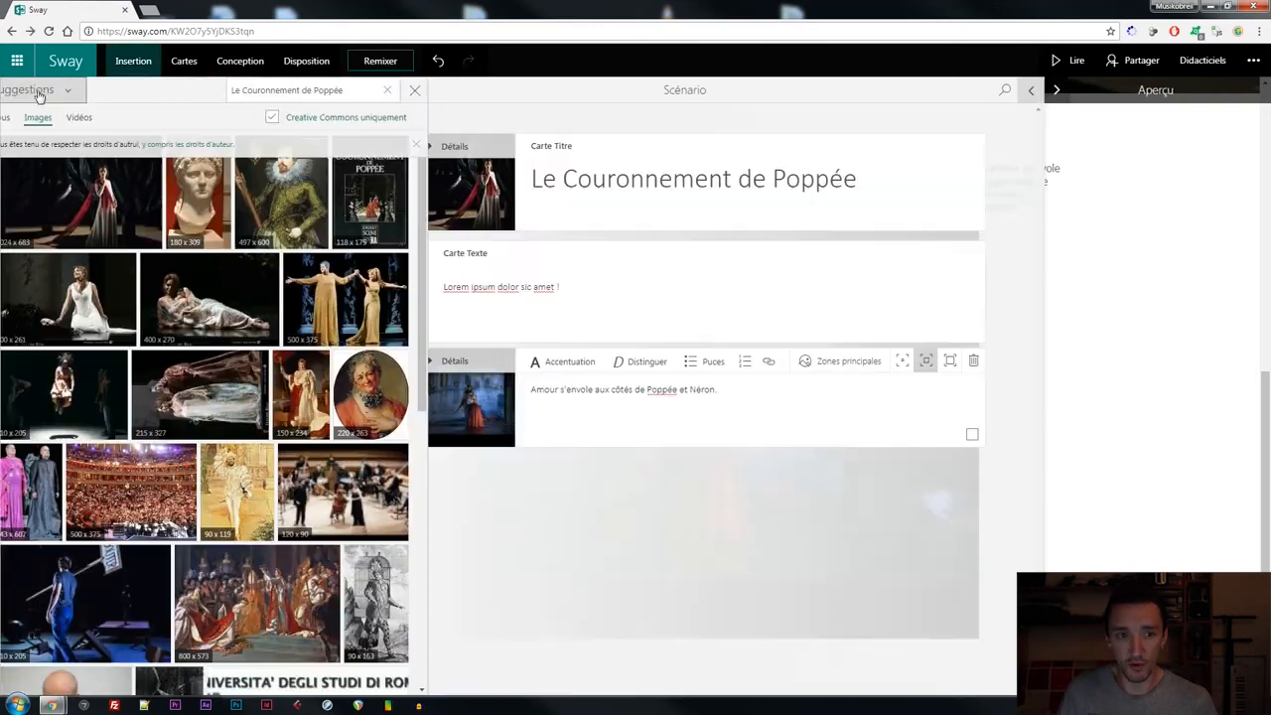
Add a video card below the image card with the suggested "Monteverdi - L'incoronazione di Poppea (actes 1-2)" video, set to the middle emphasis level
click(185, 62)
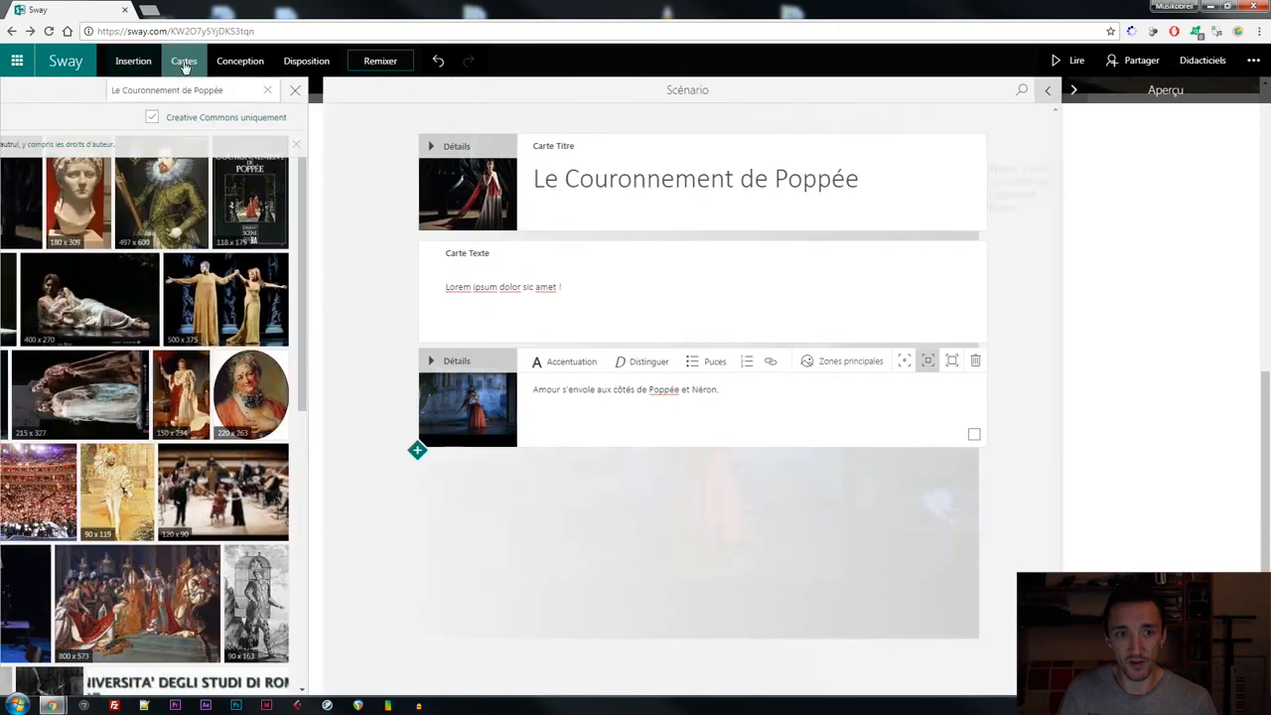
drag(64, 338, 349, 474)
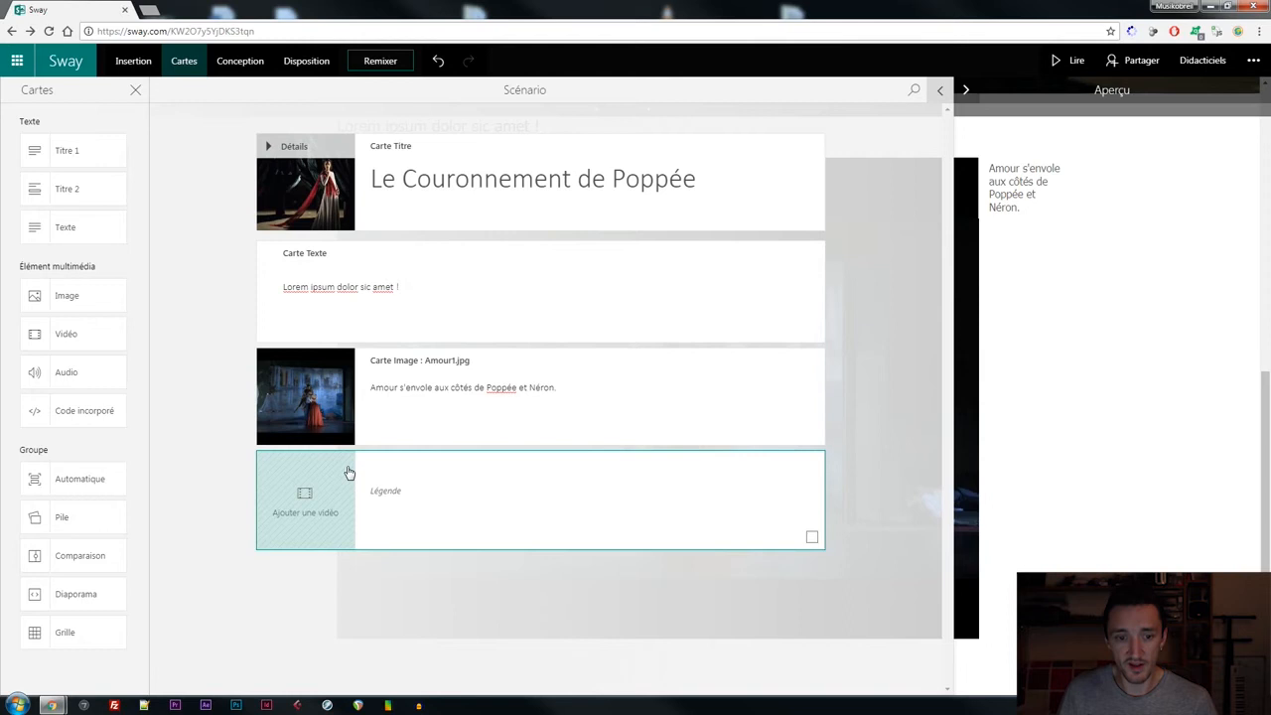
click(308, 501)
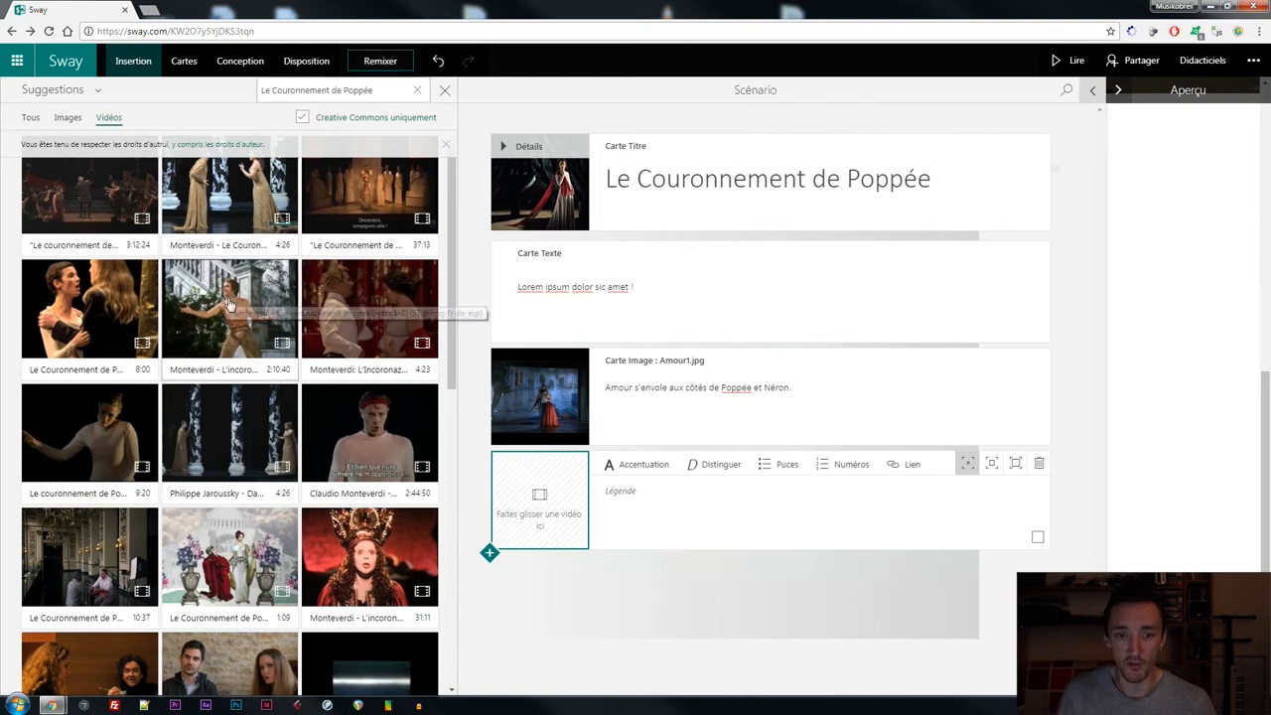
drag(211, 287, 529, 490)
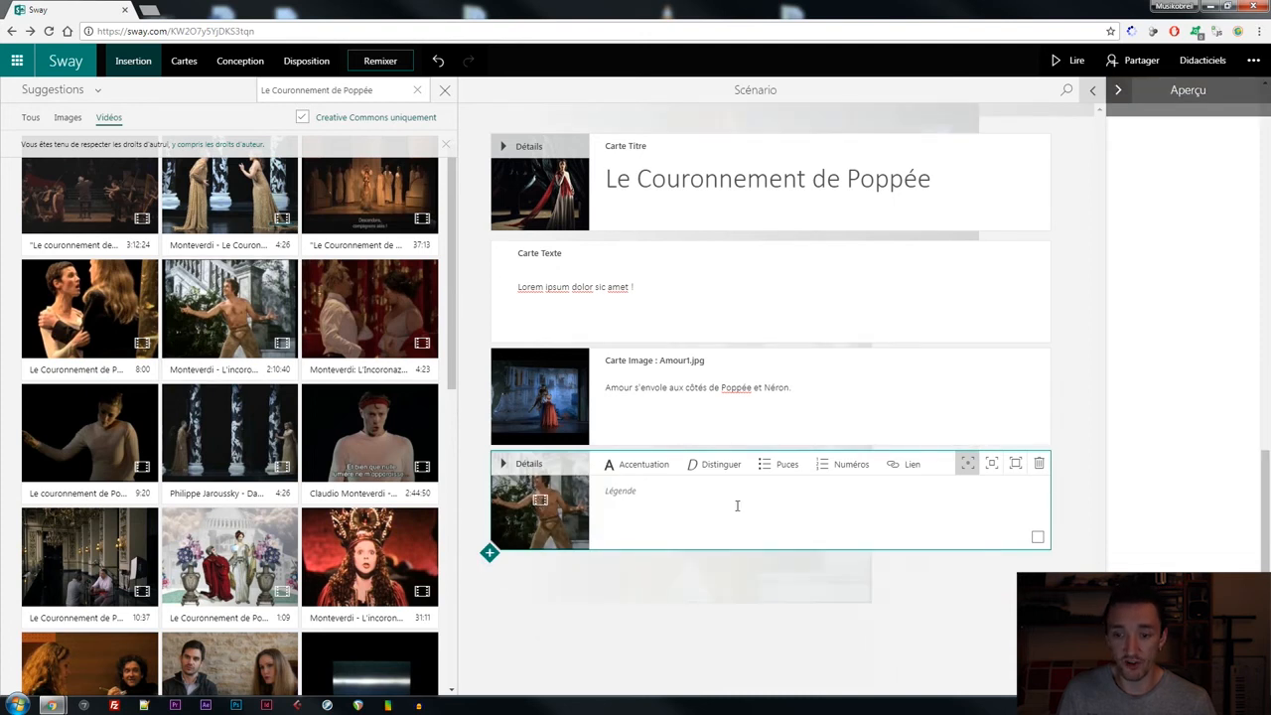
click(1014, 464)
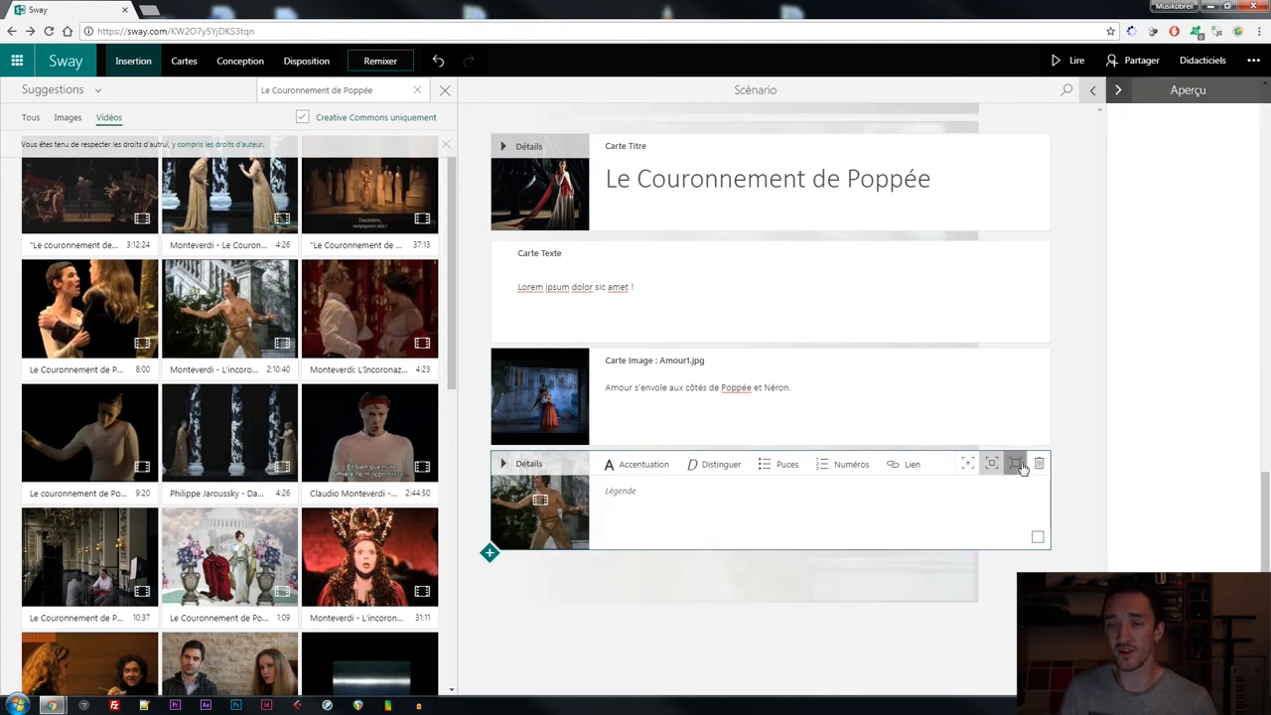
click(991, 463)
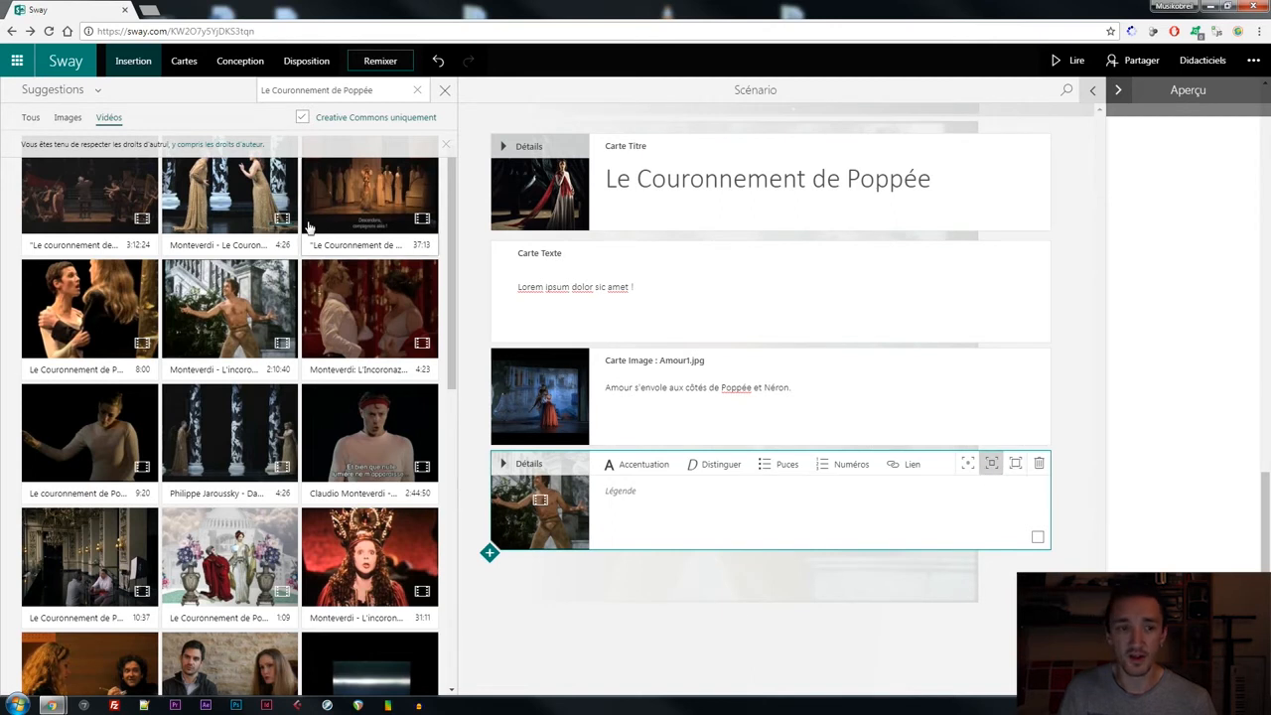
Add an audio card below the video card and fill it with "Pur ti miro, Pur ti godo.mp3" from the Monteverdi folder
click(184, 63)
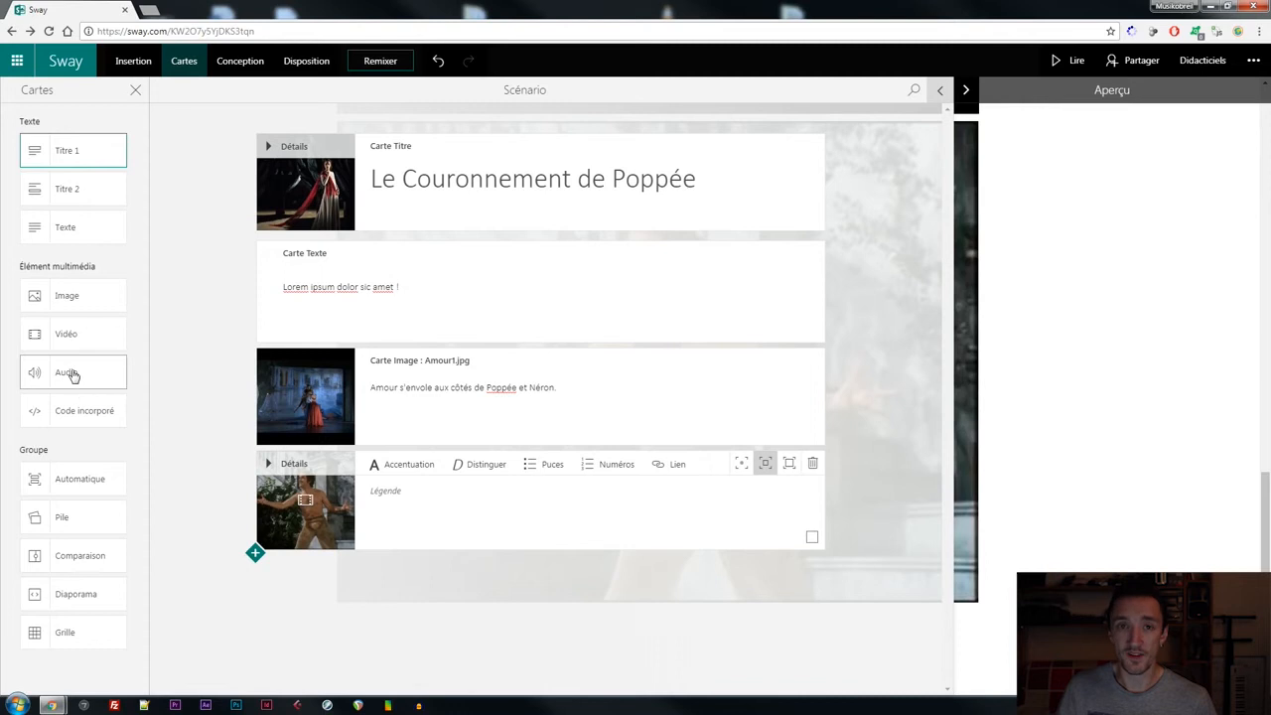
drag(67, 372, 304, 570)
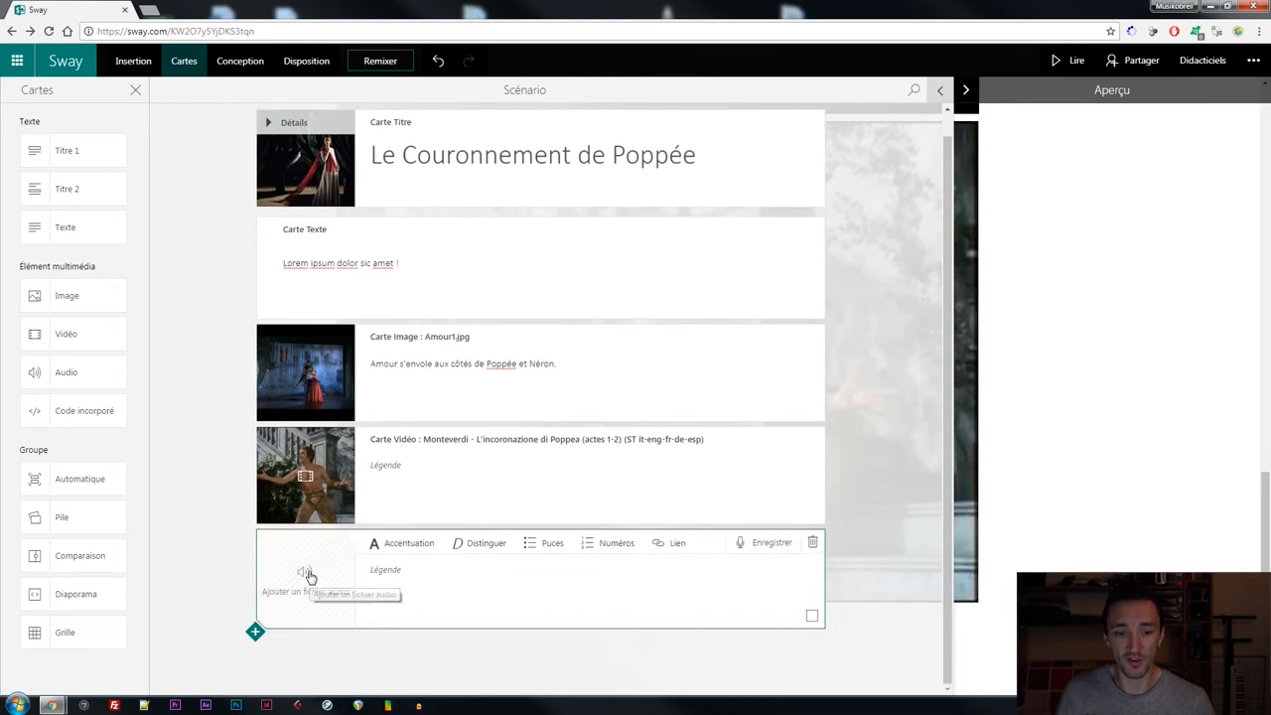
click(306, 573)
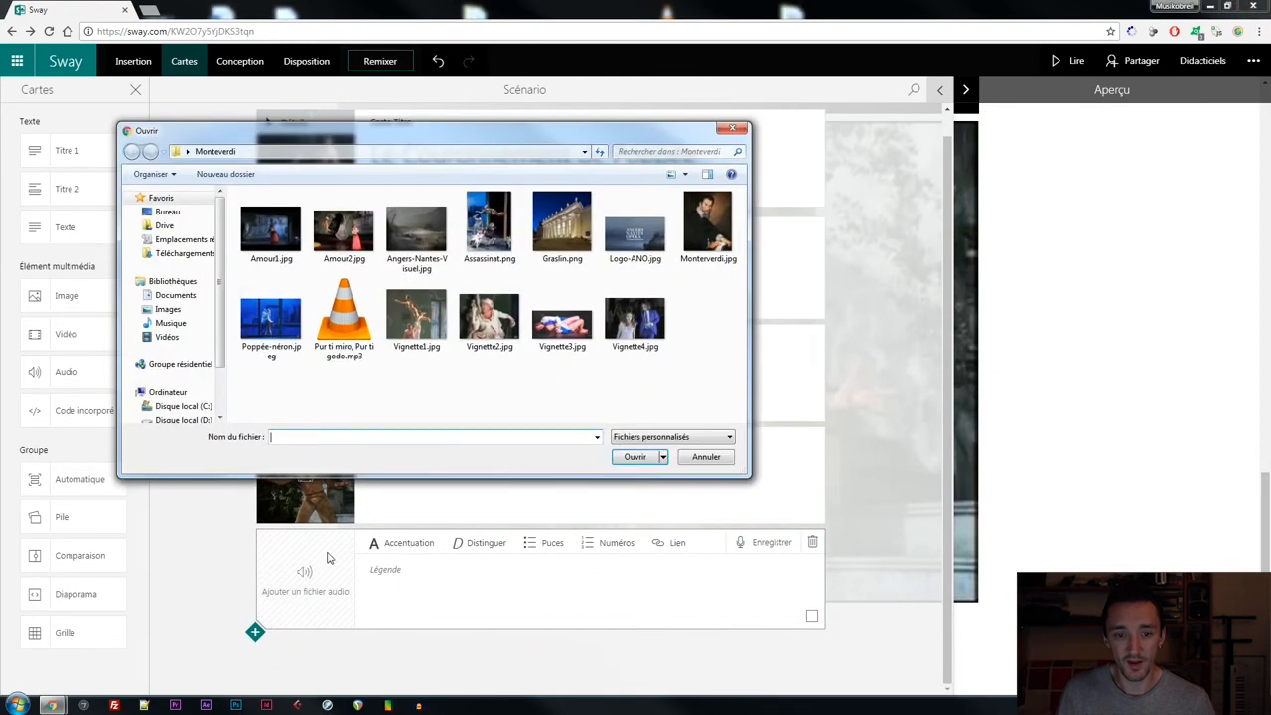
click(351, 333)
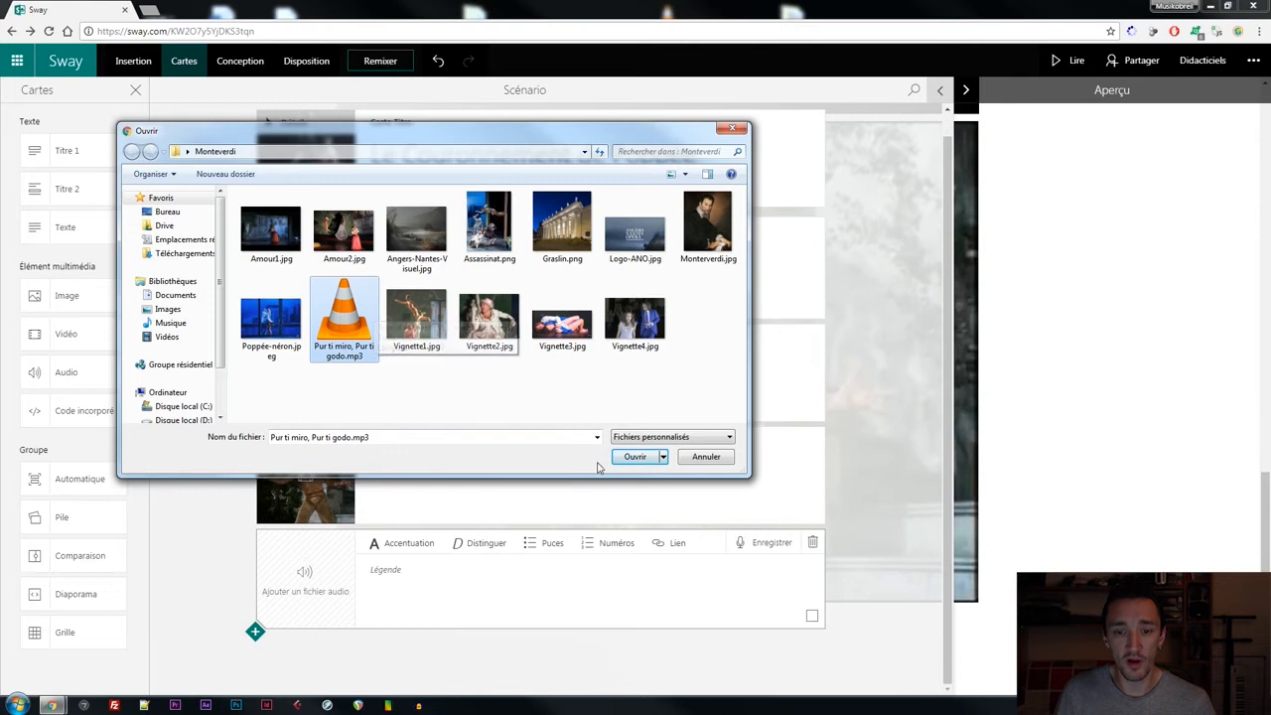
click(627, 459)
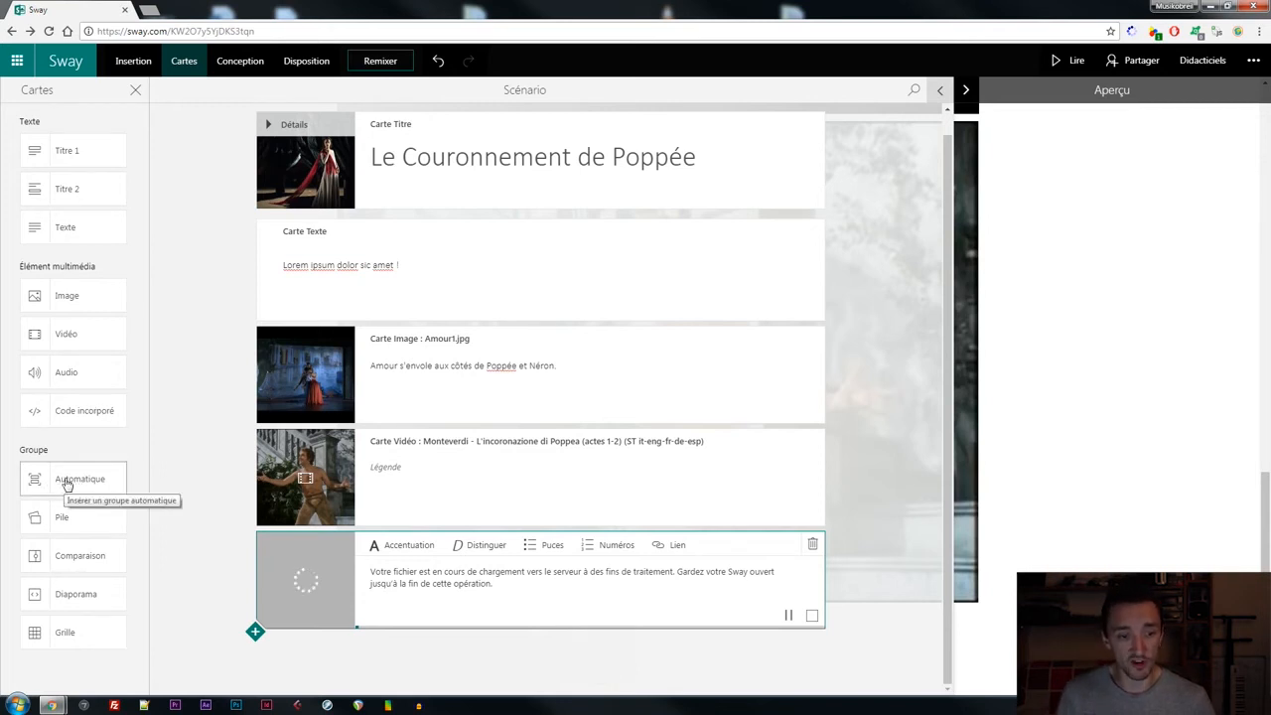
Add an Automatique group below the audio card and fill it with Vignette1.jpg to Vignette4.jpg from the device
drag(64, 483, 292, 650)
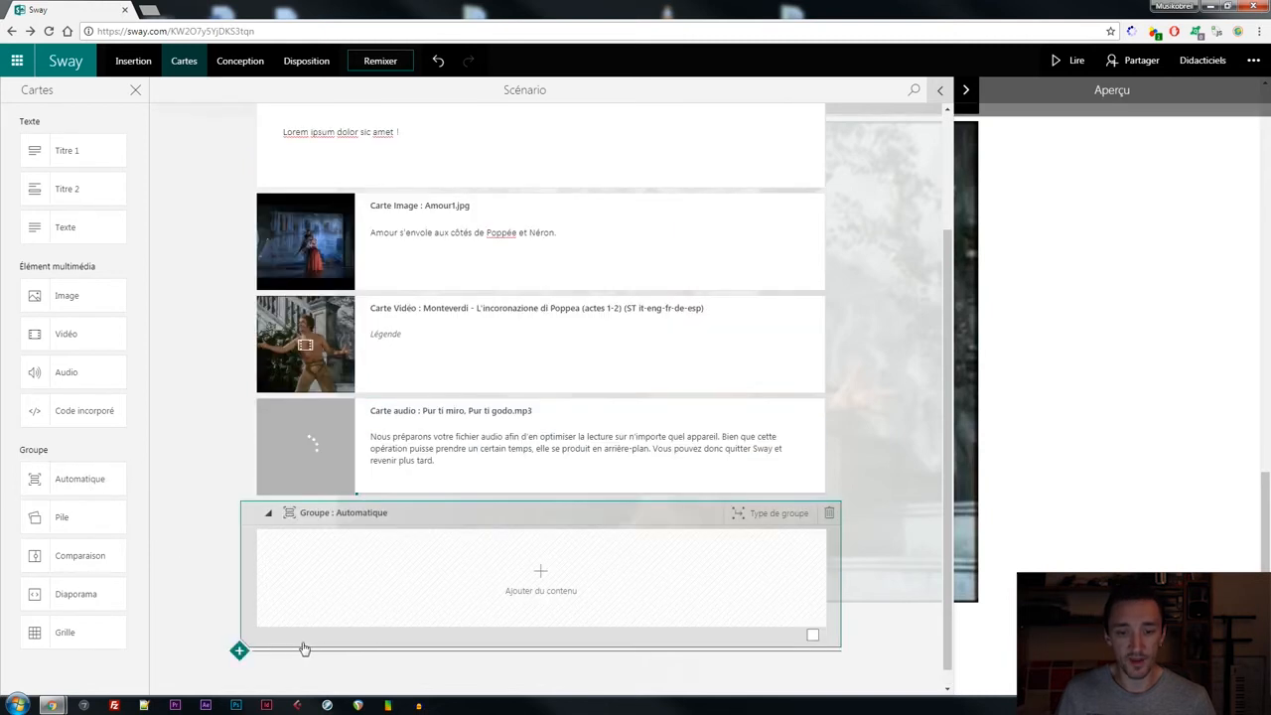
click(540, 556)
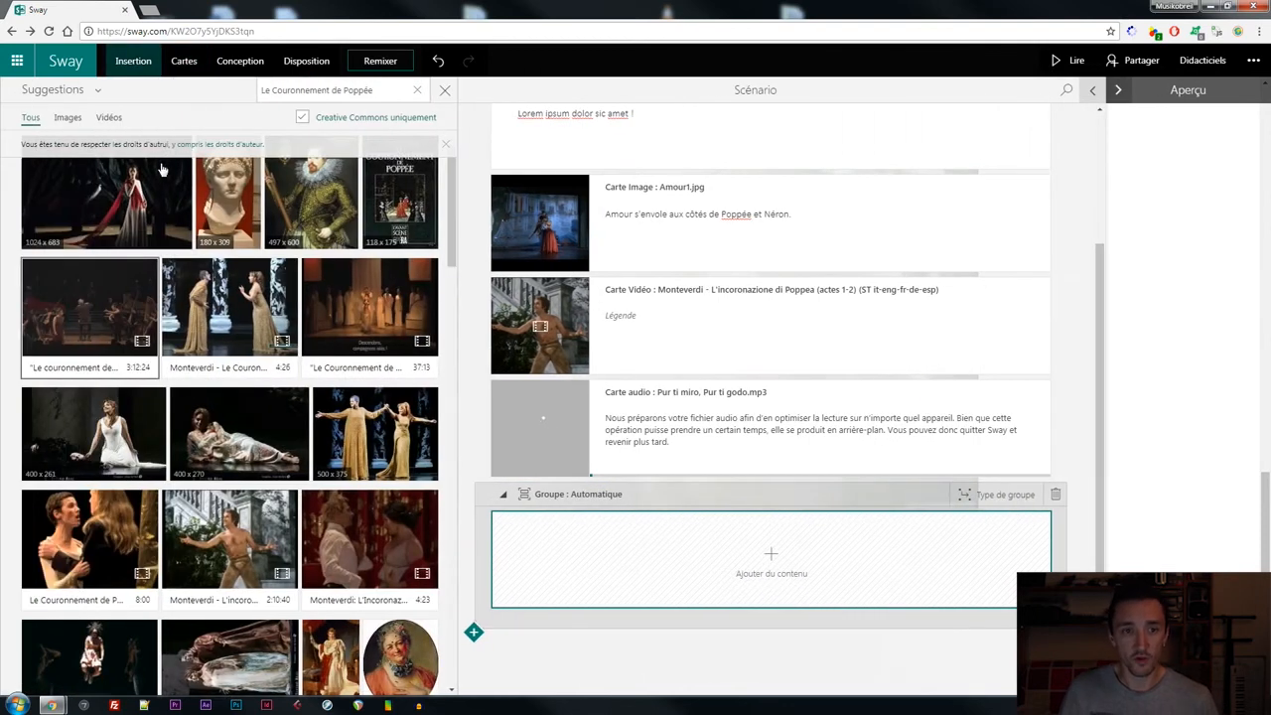
click(94, 89)
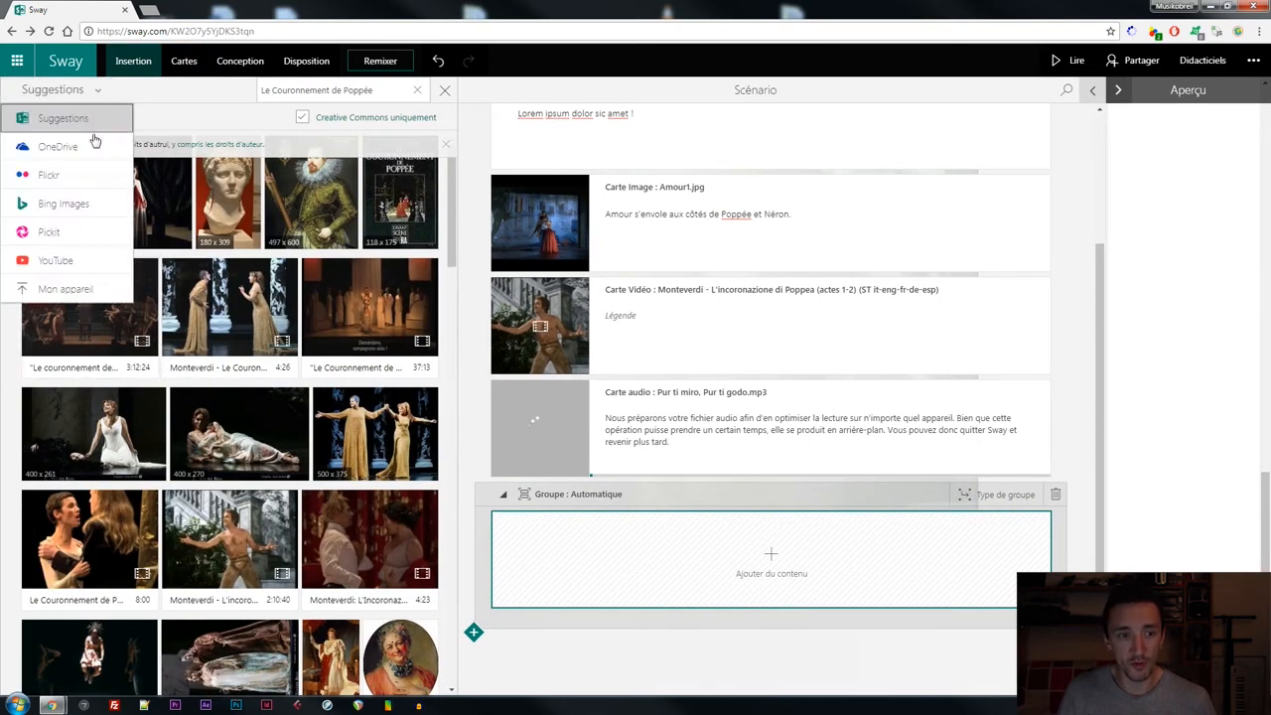
click(62, 288)
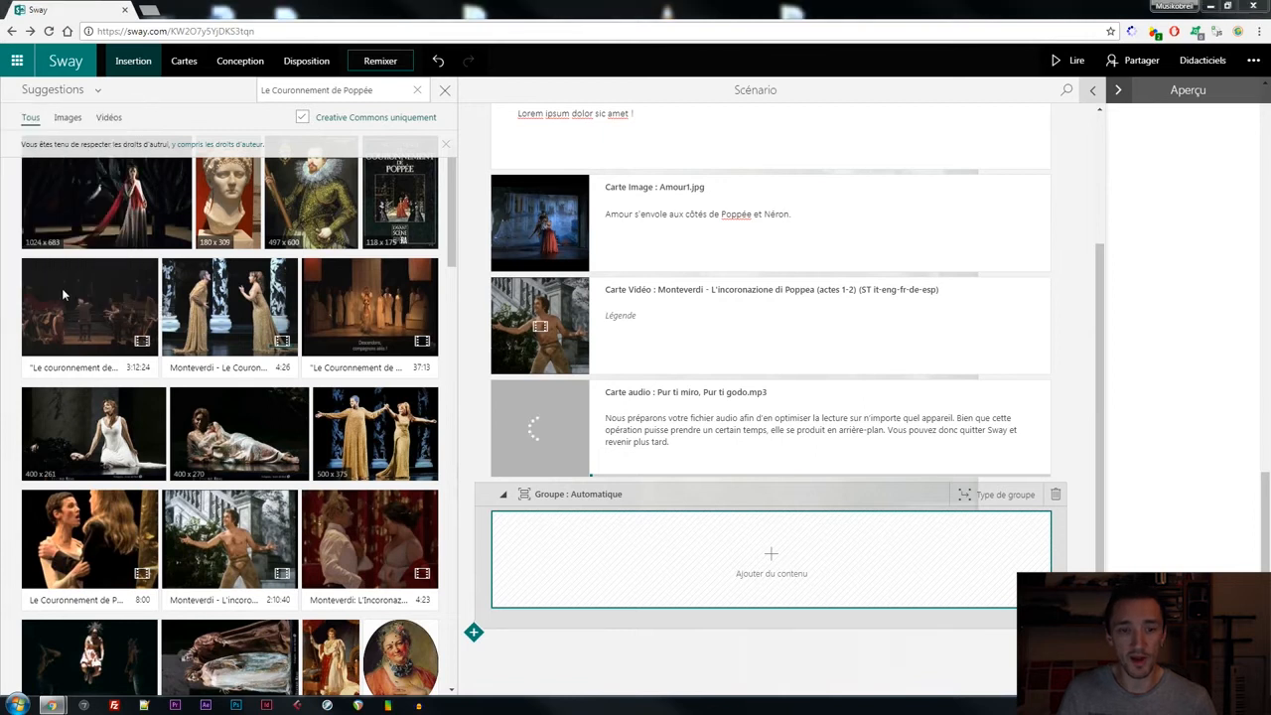
drag(715, 398, 414, 304)
click(639, 456)
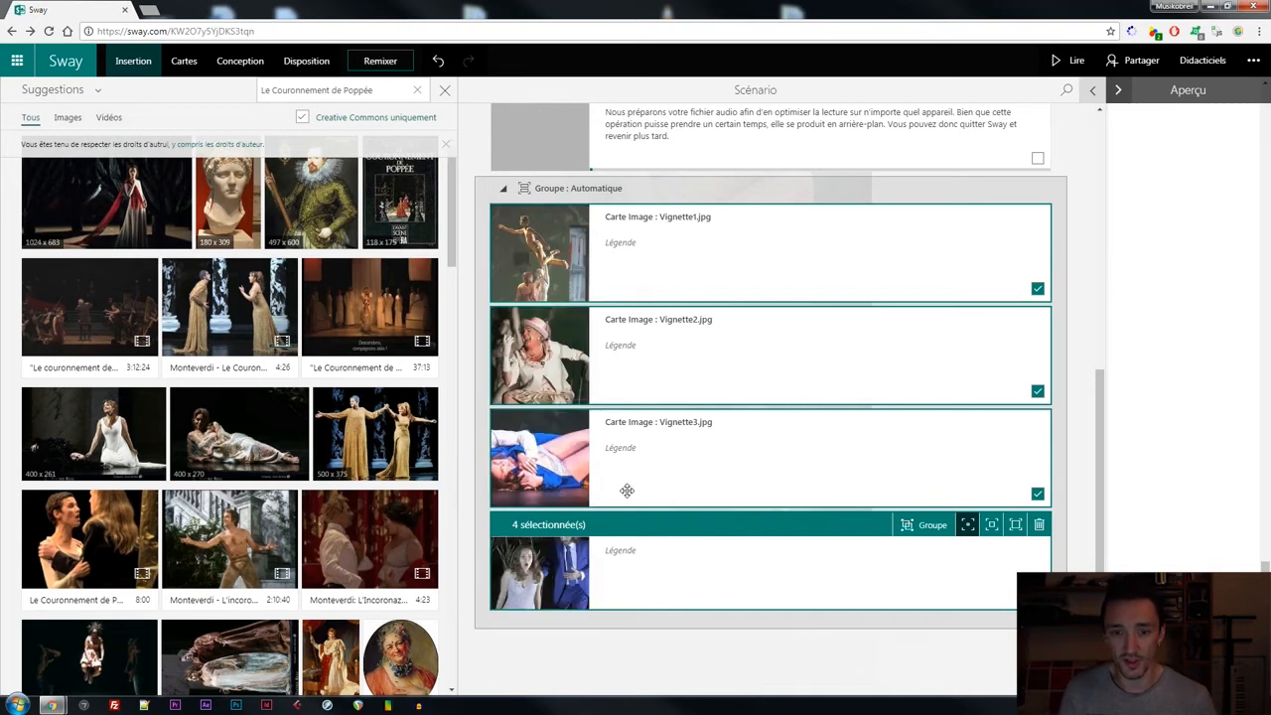
Caption the four group images in order "Amour s'envole", "La nourrice est un homme !", "Néron et Poppée" and "Encore eux !"
click(634, 246)
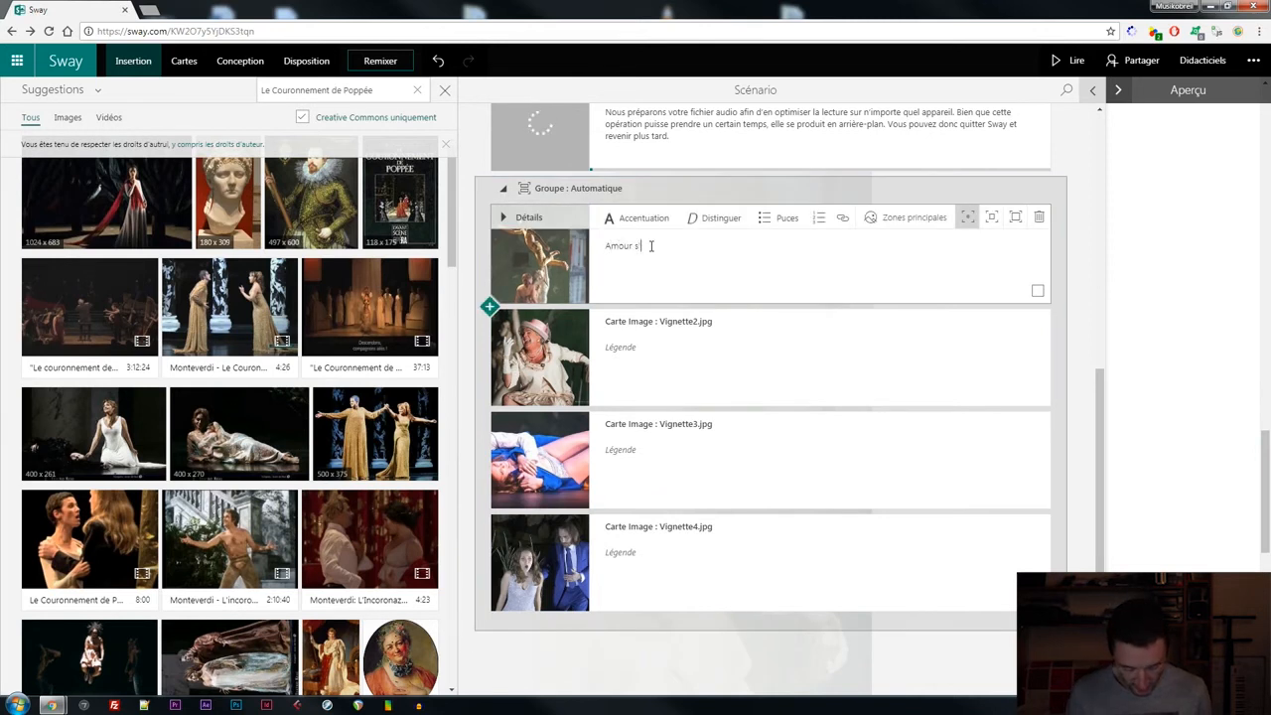
click(636, 349)
text(La no)
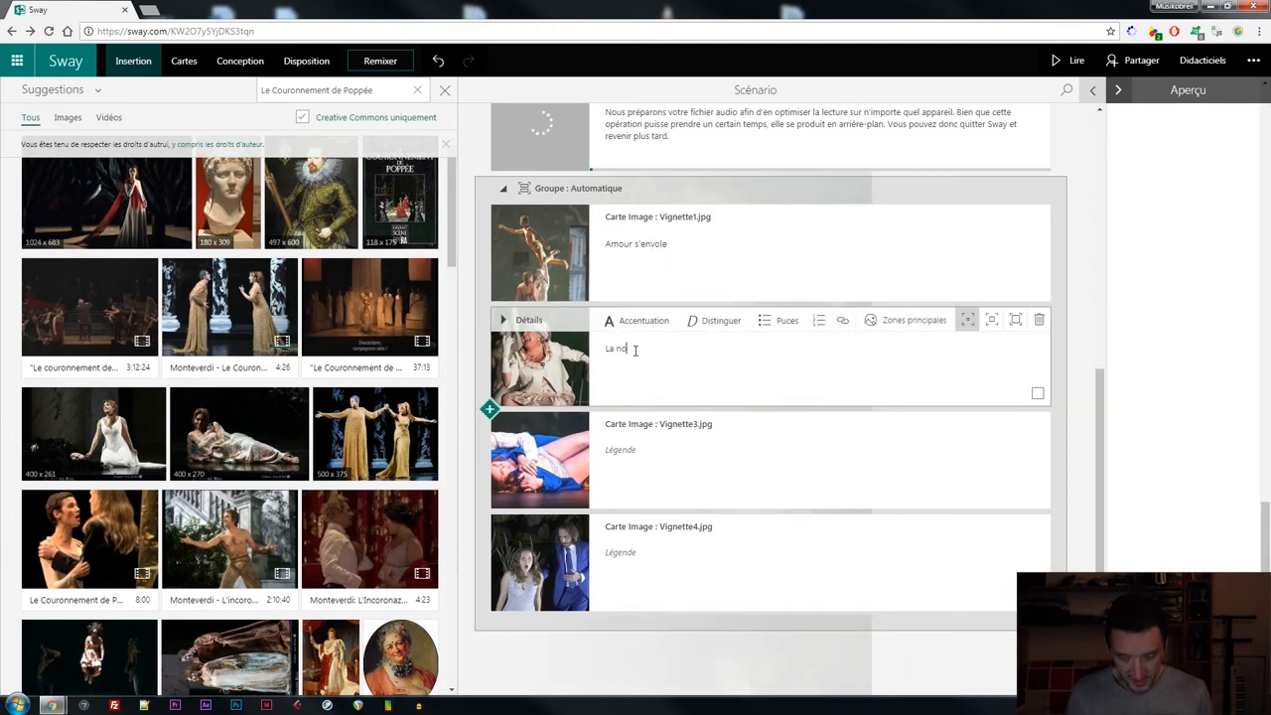
text(urrice est un homme !)
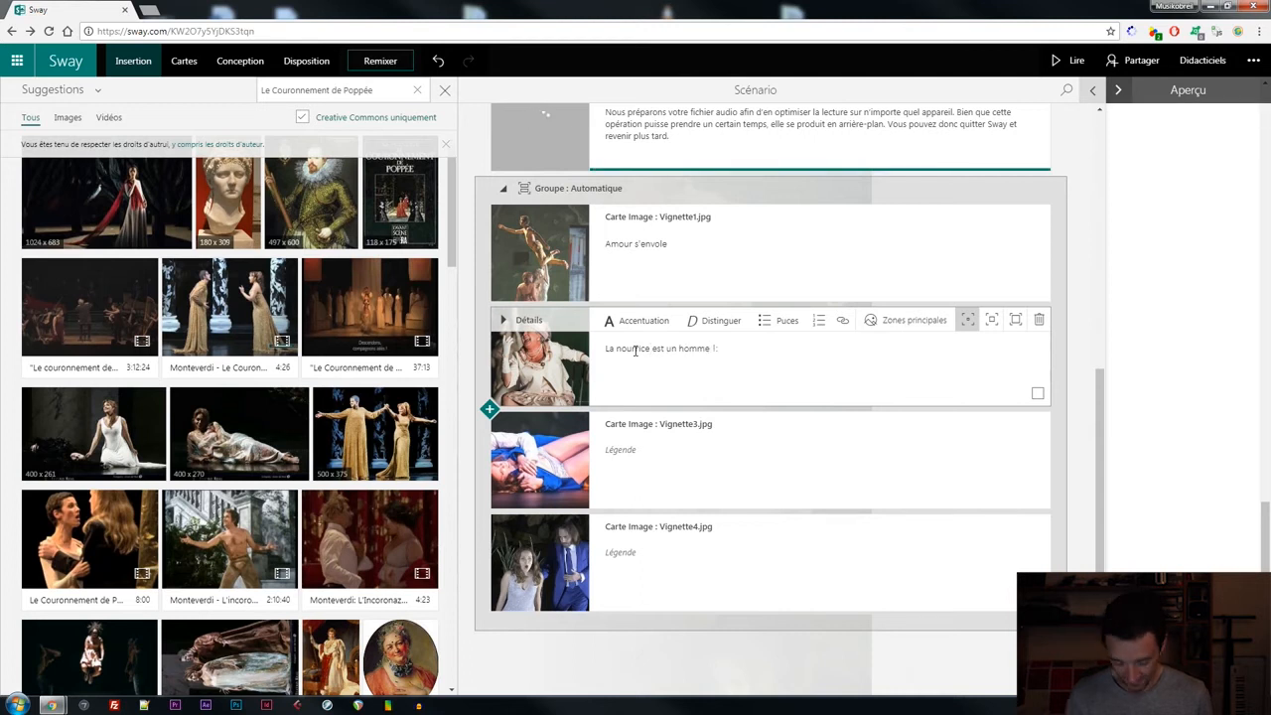
click(637, 449)
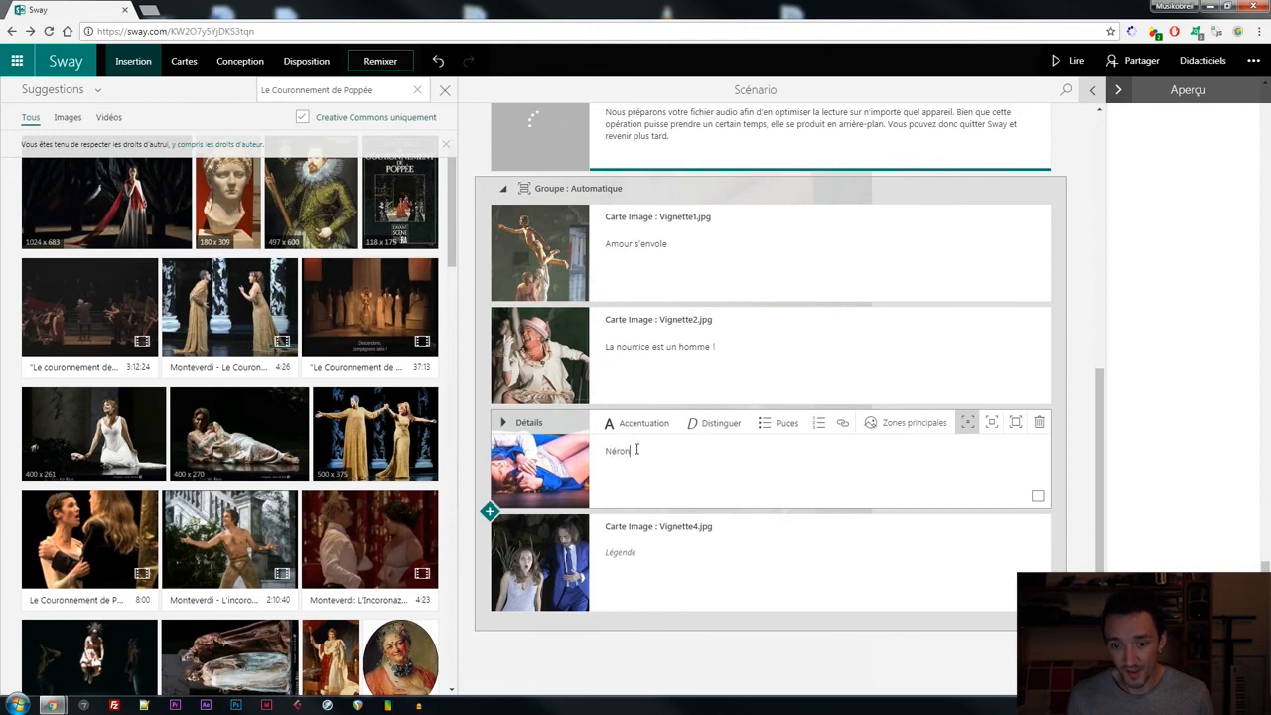
text(Néron et Poppée)
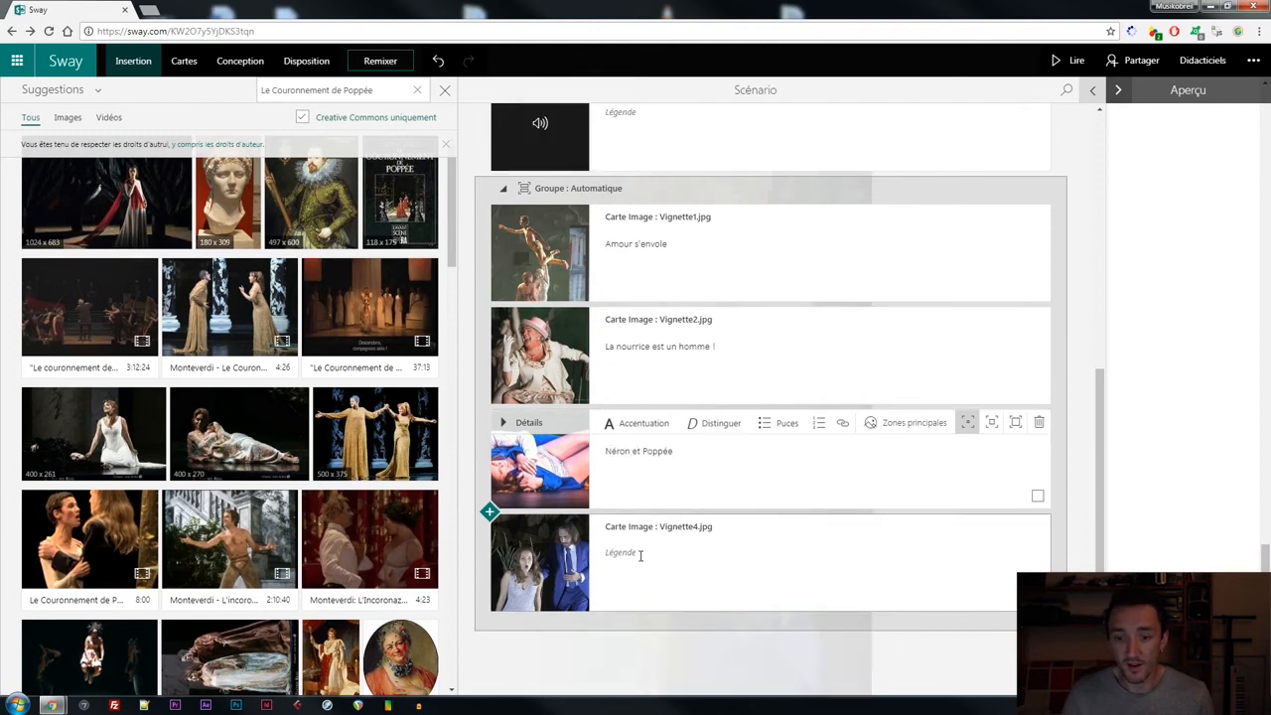
click(639, 555)
text(Encore eux !)
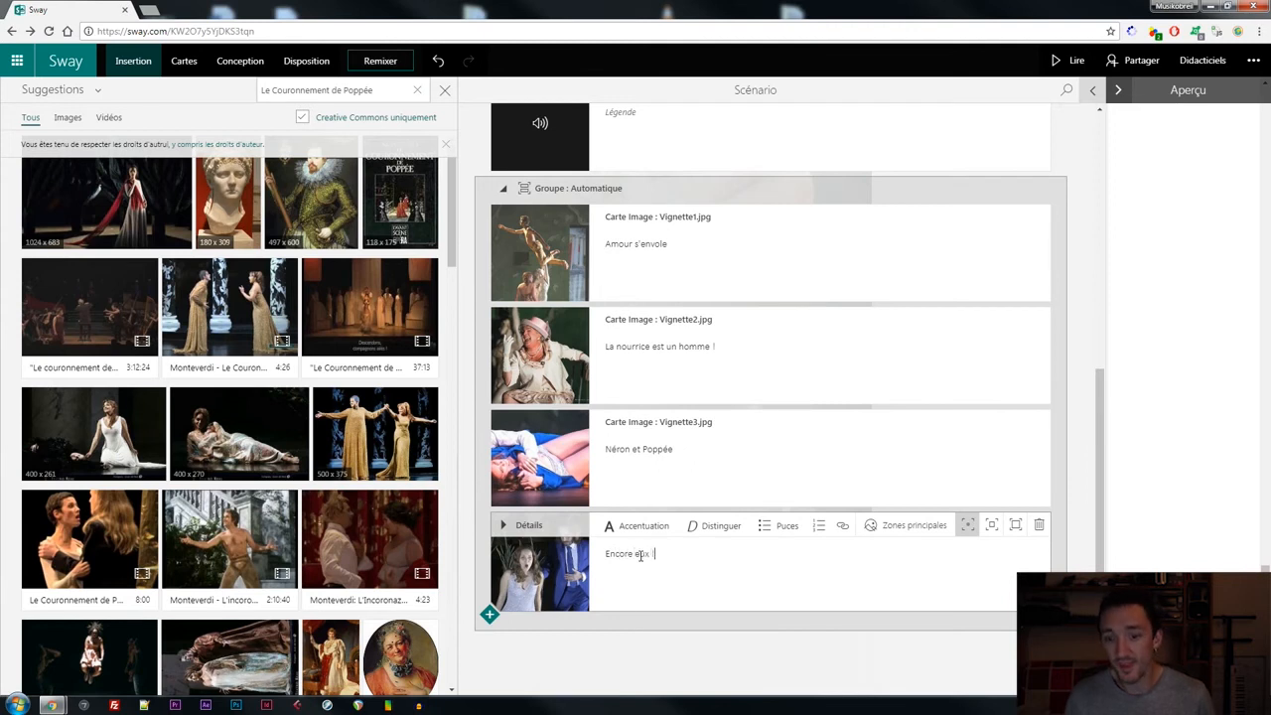
click(663, 664)
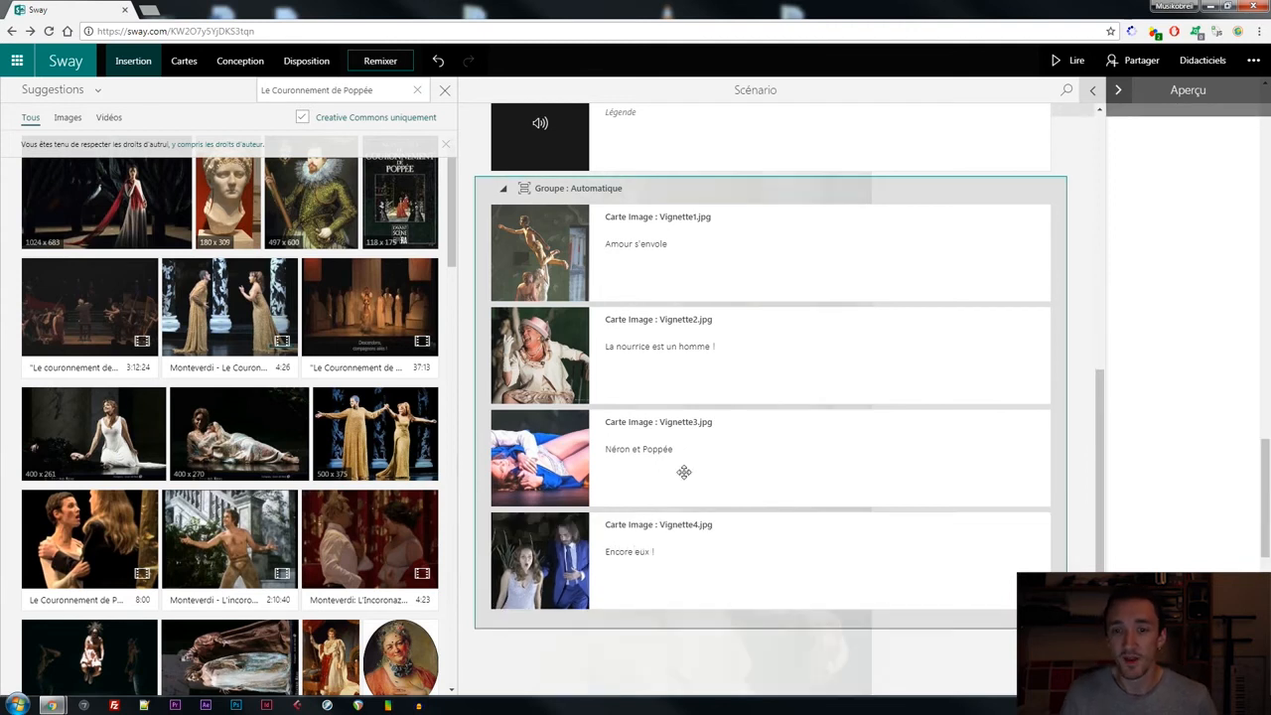
Review the audio card and the captioned image group in the preview, and return to the storyline
click(1192, 91)
scroll(993, 320, up, 3)
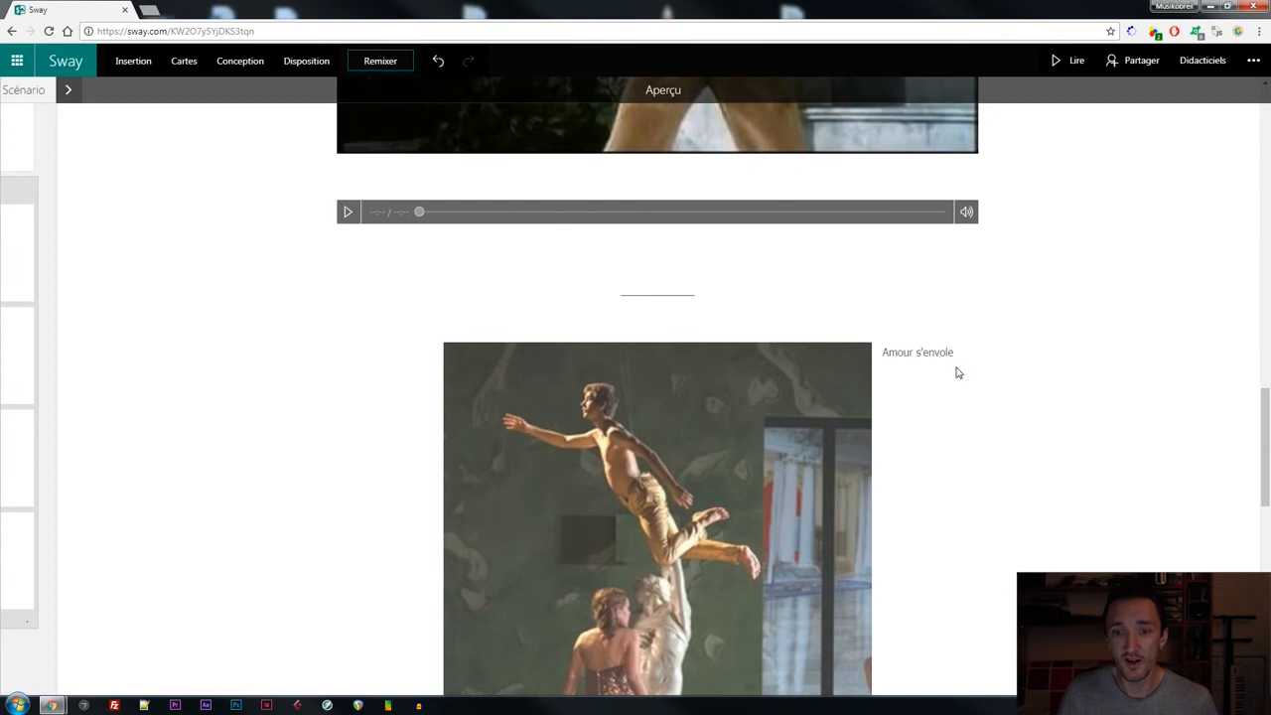
scroll(894, 357, down, 2)
scroll(842, 442, down, 7)
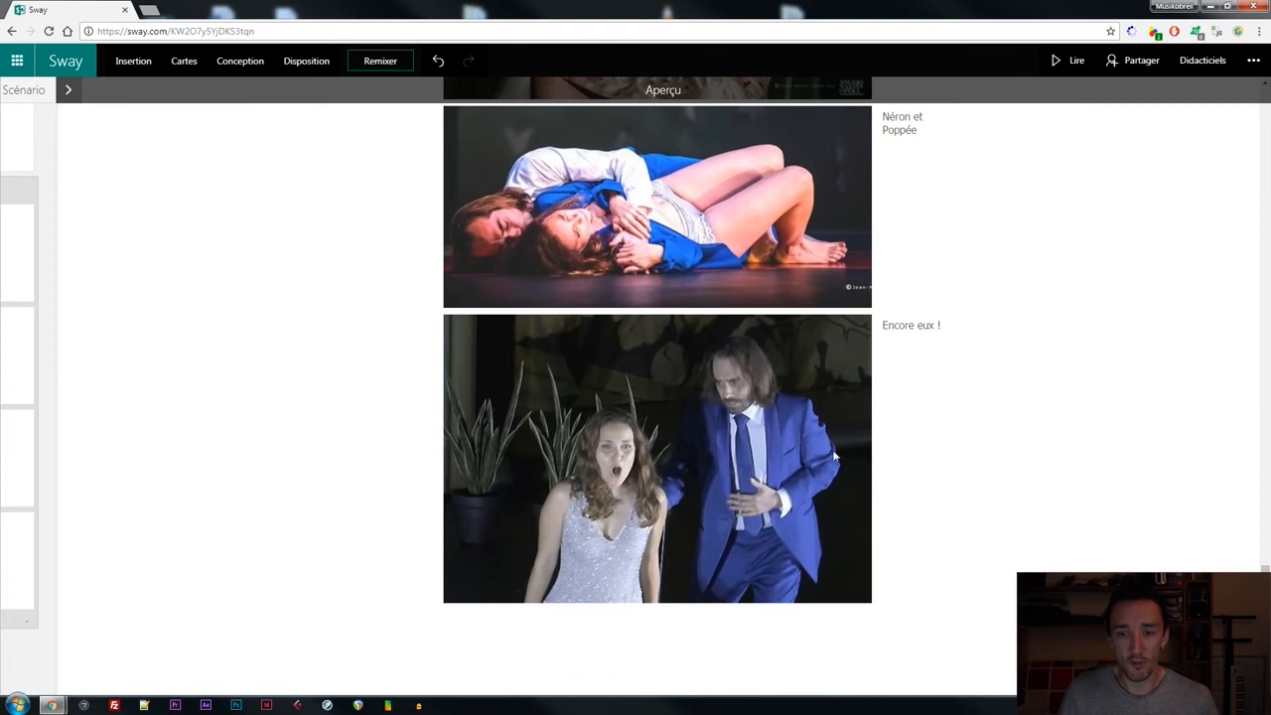
click(66, 89)
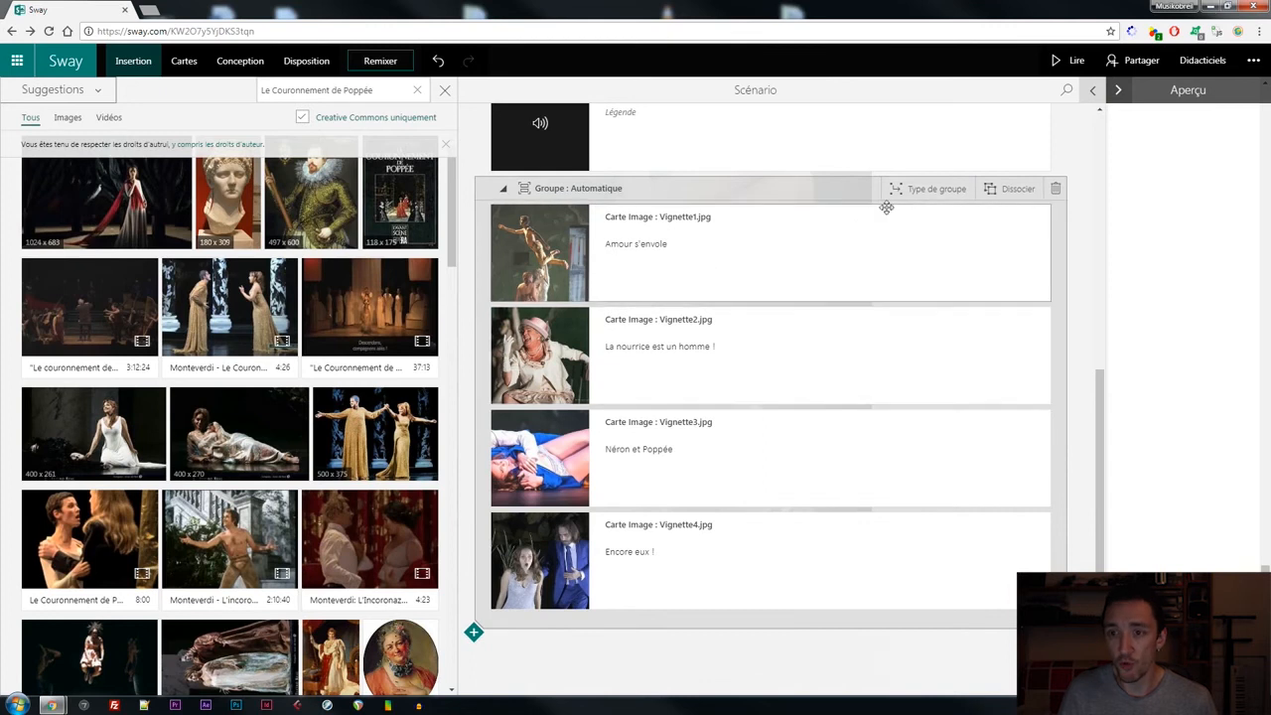
Change the image group's type to Pile and flip through the stacked images in the preview
click(924, 189)
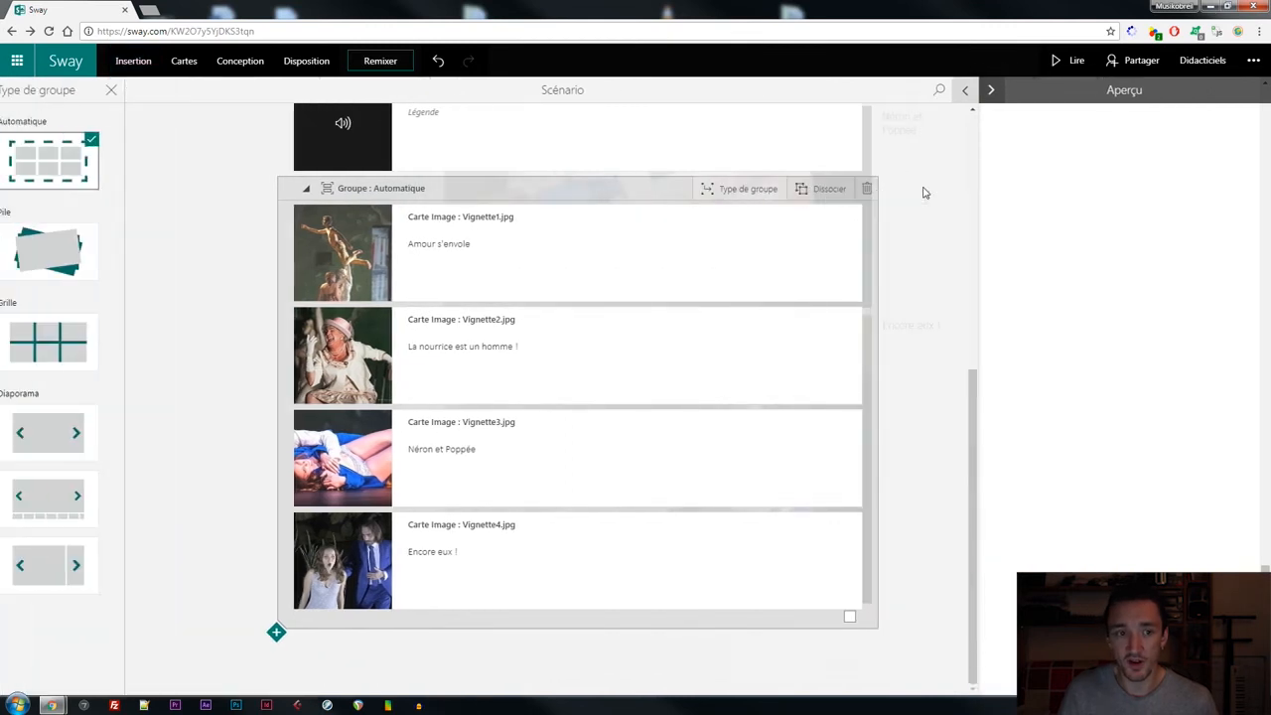
click(84, 253)
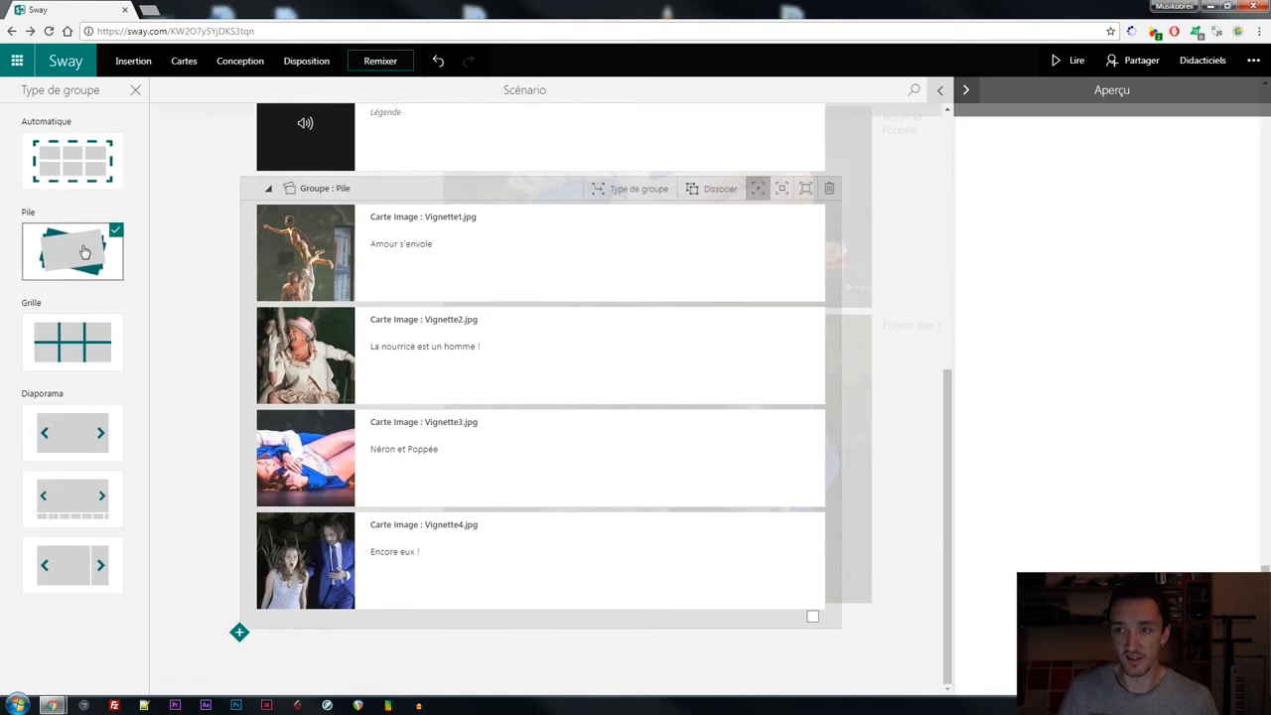
click(1108, 92)
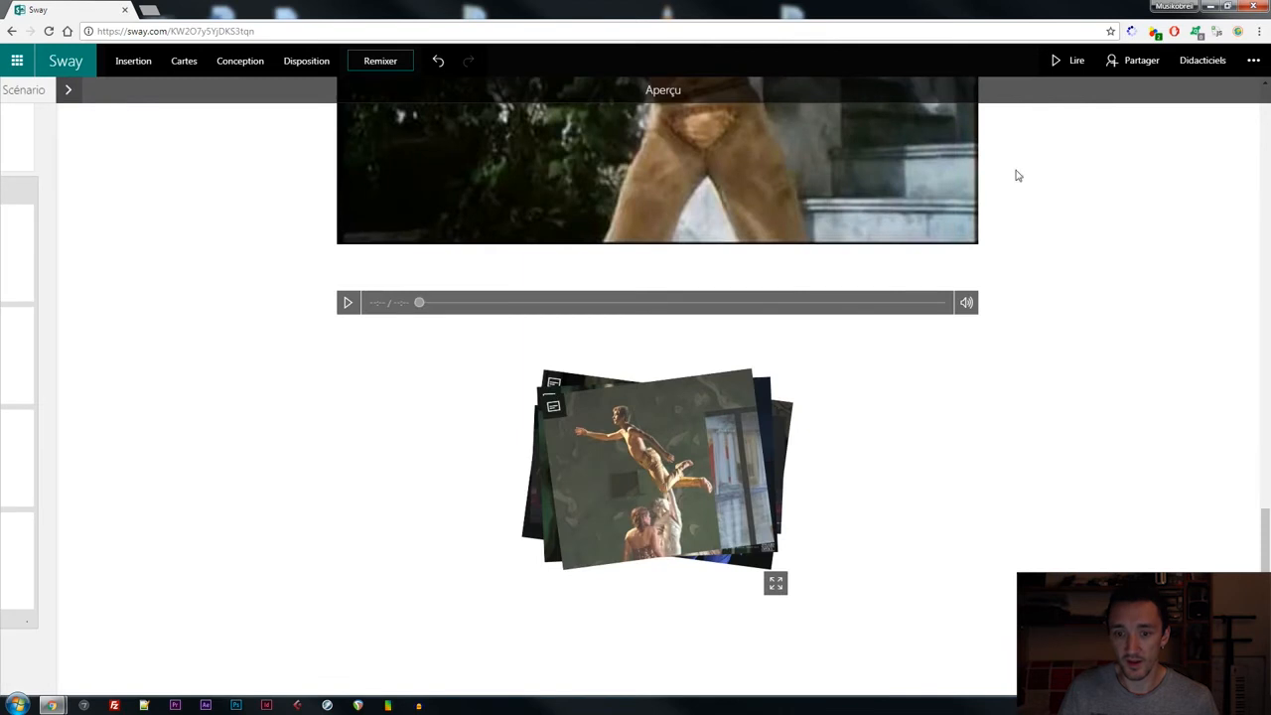
click(685, 494)
click(688, 454)
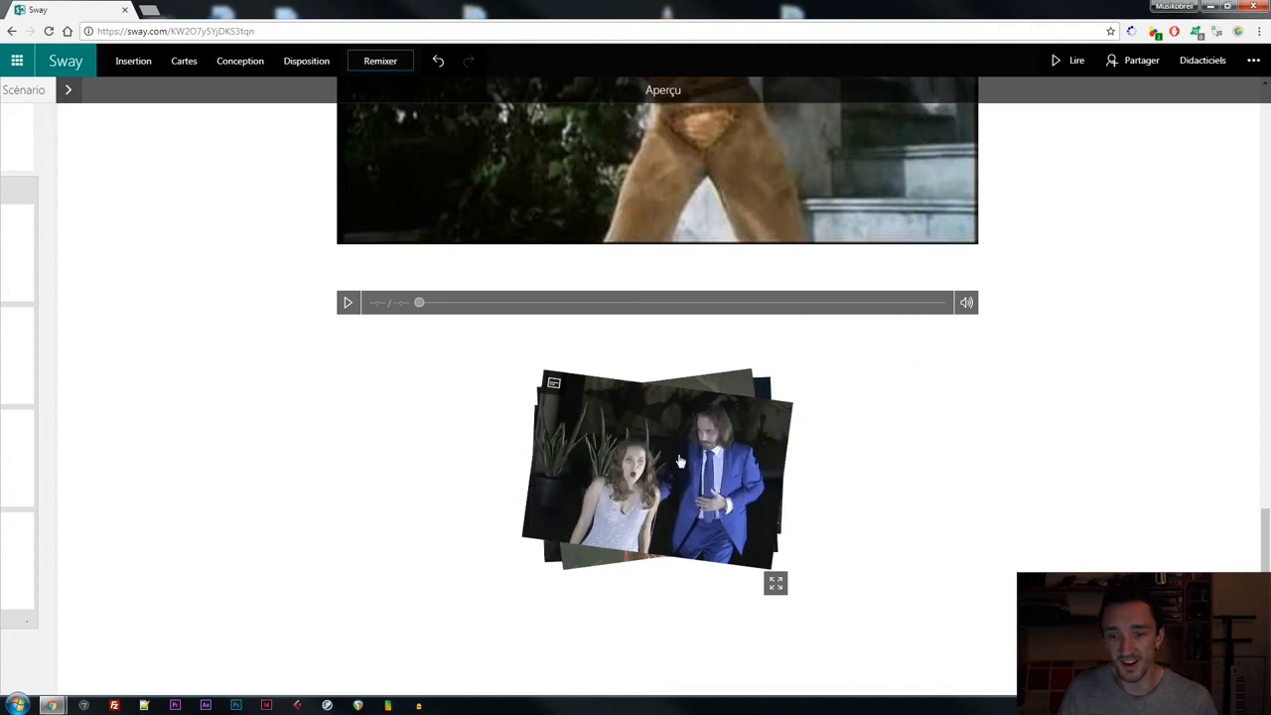
Flip to another image in the pile, return to the storyline and dismiss the group type choices
click(680, 461)
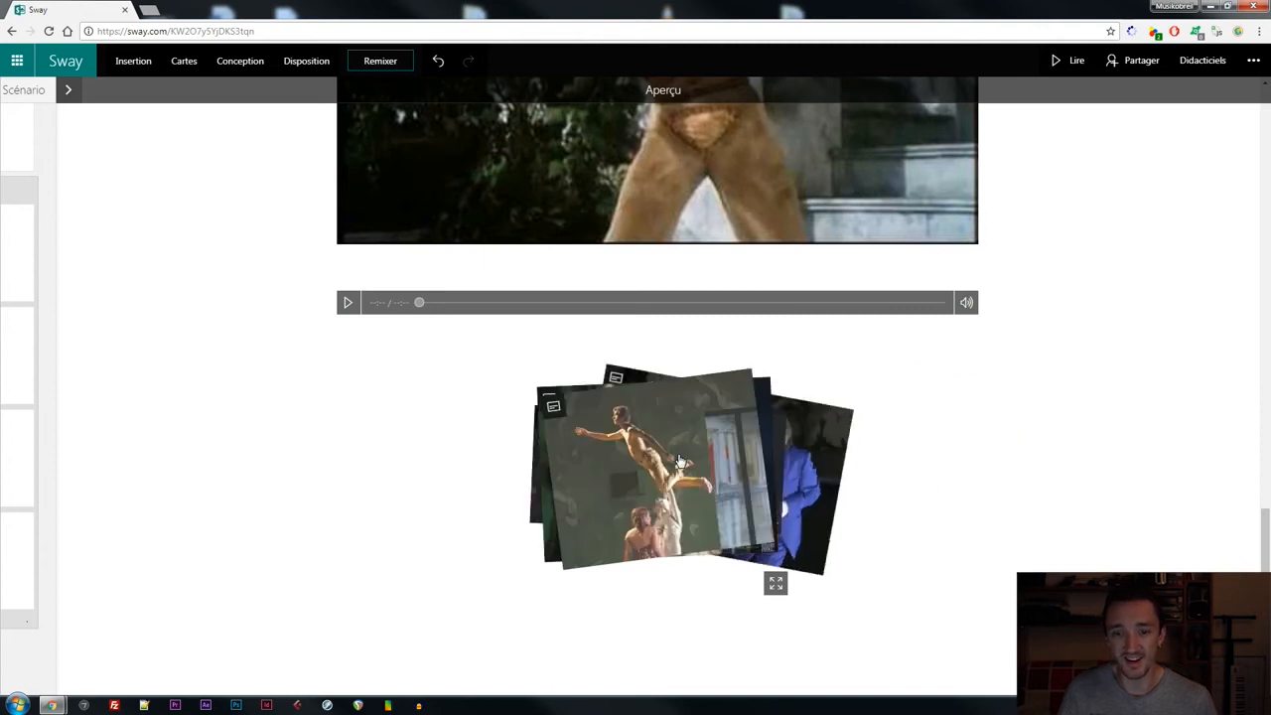
click(24, 91)
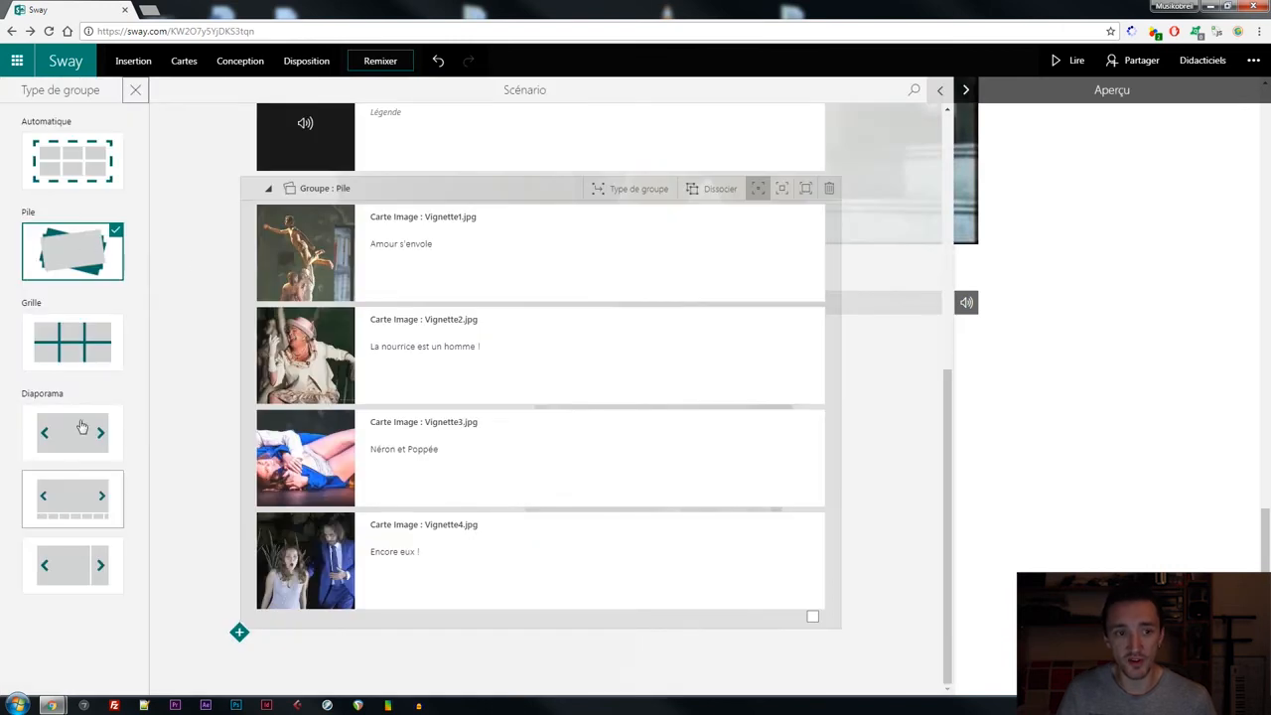
click(135, 91)
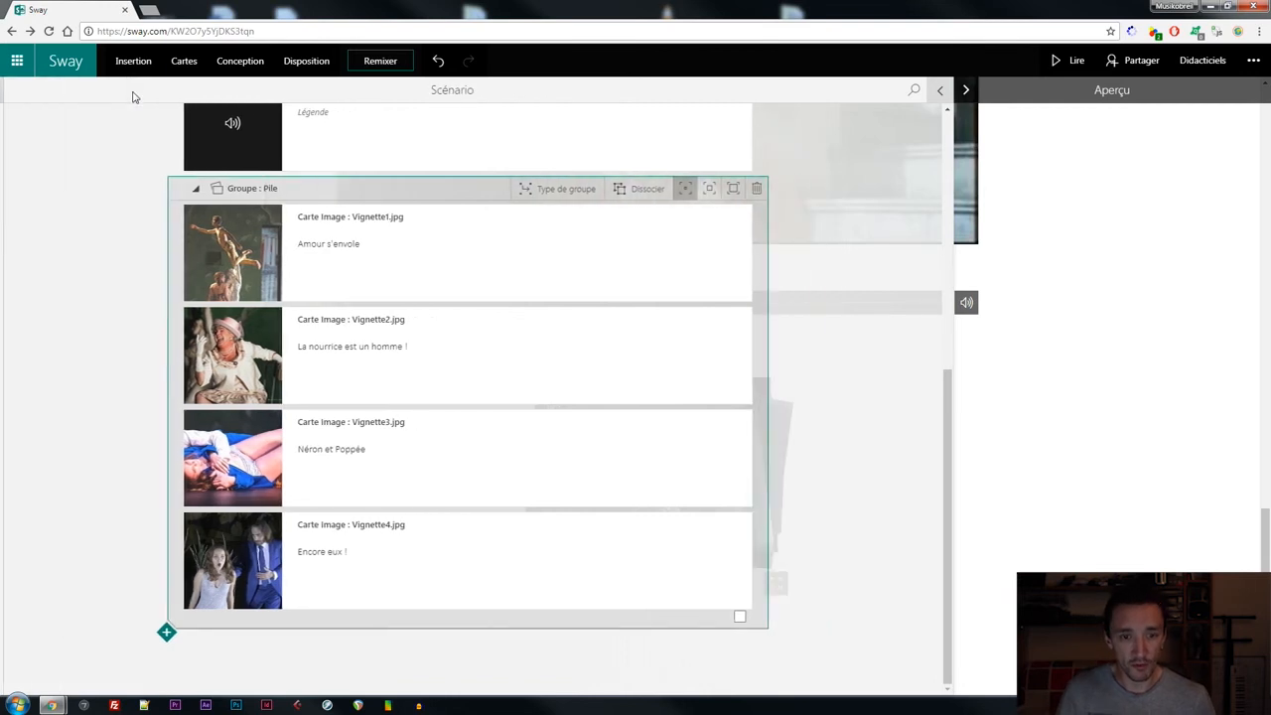
scroll(82, 236, up, 4)
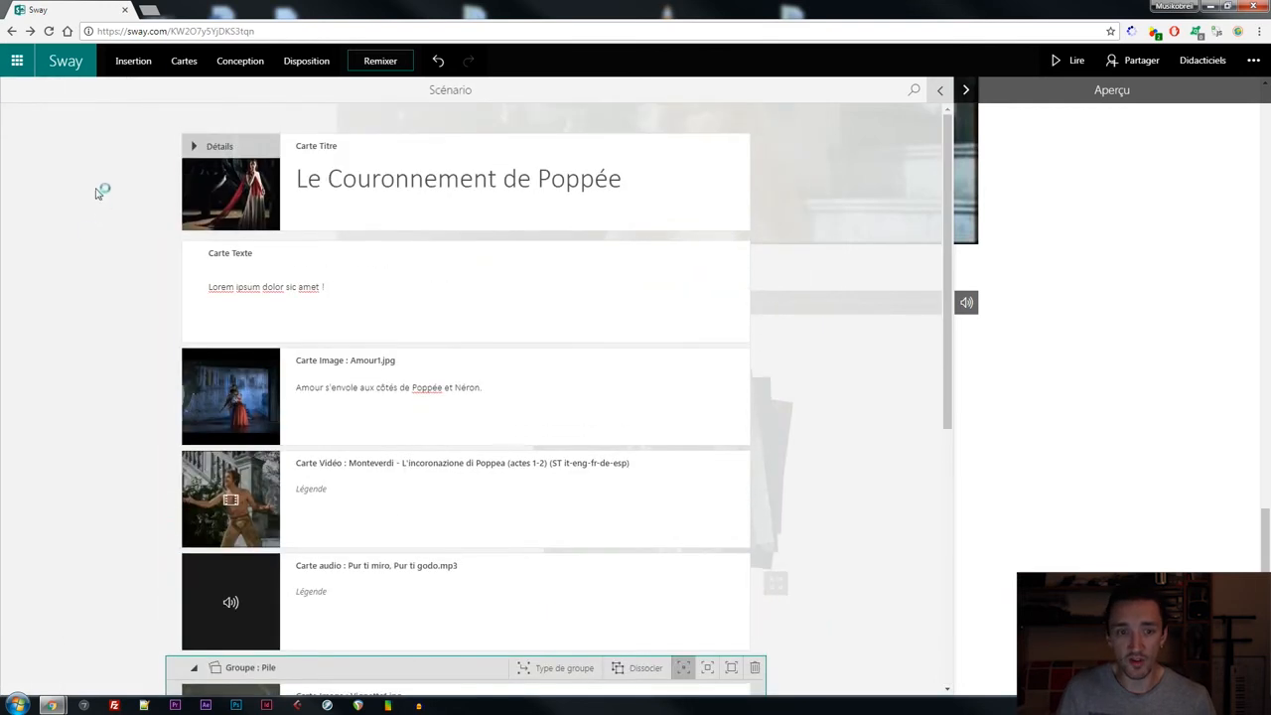
Browse the design variations and apply the dark wood-textured style with handwritten lettering to the presentation
click(246, 65)
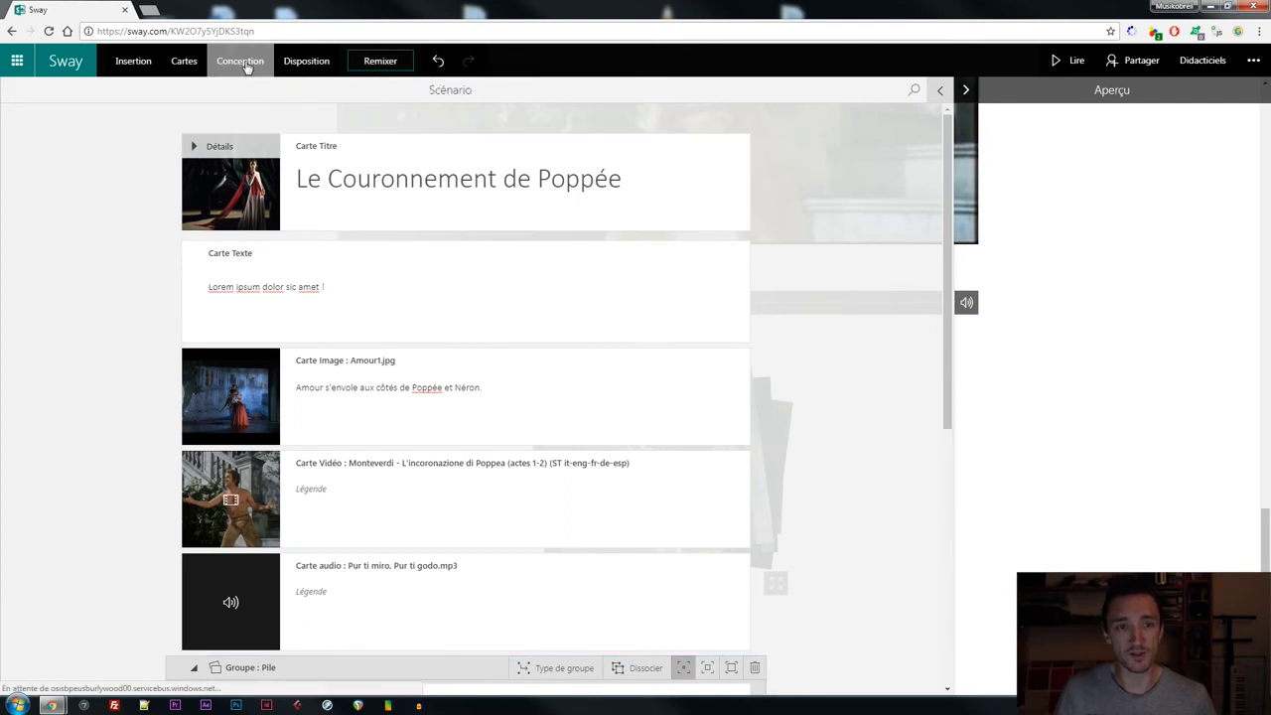
drag(369, 223, 358, 482)
click(348, 476)
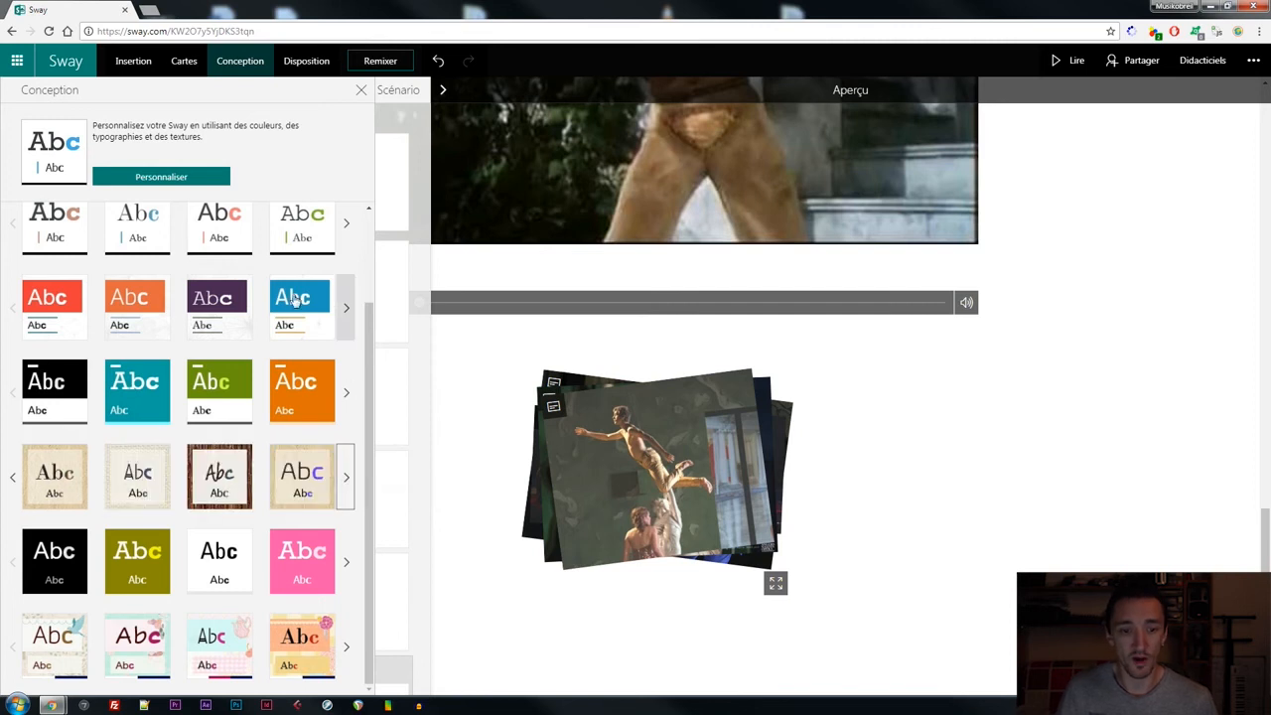
click(219, 469)
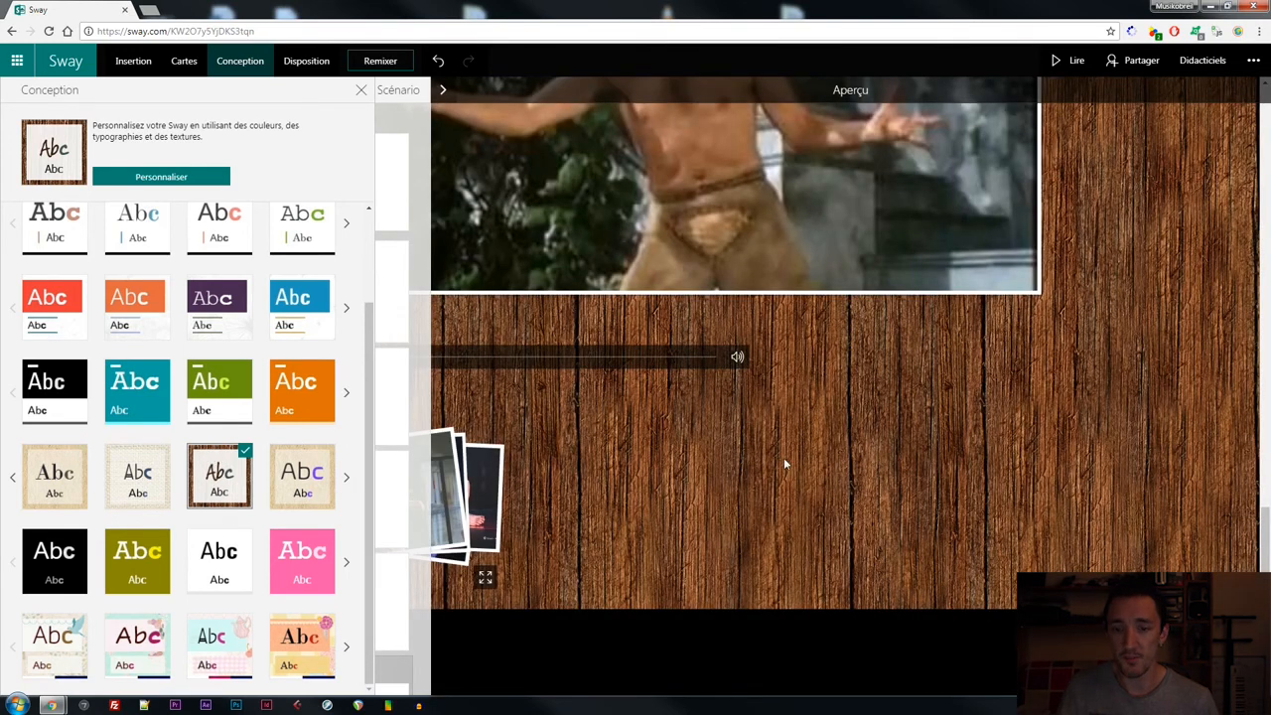
Review the wood-textured design in the preview, from the image pile up to the title and the first image
click(823, 463)
scroll(789, 472, up, 5)
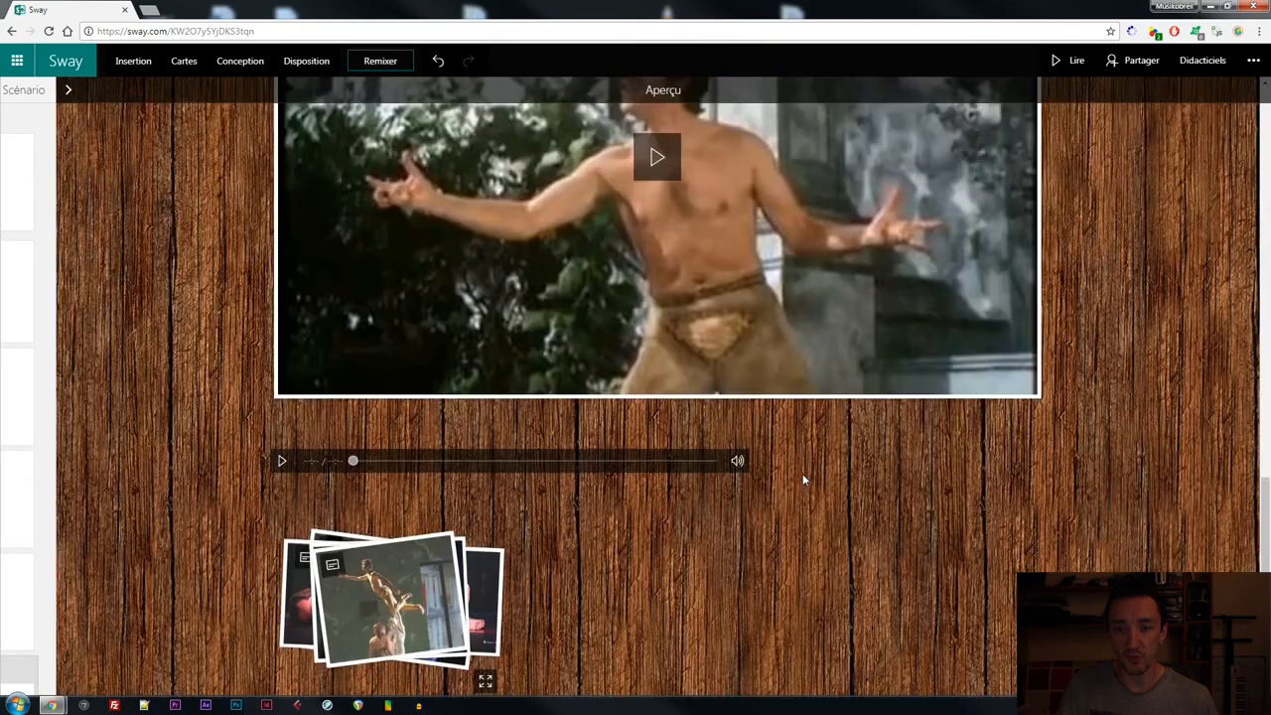
scroll(804, 481, up, 10)
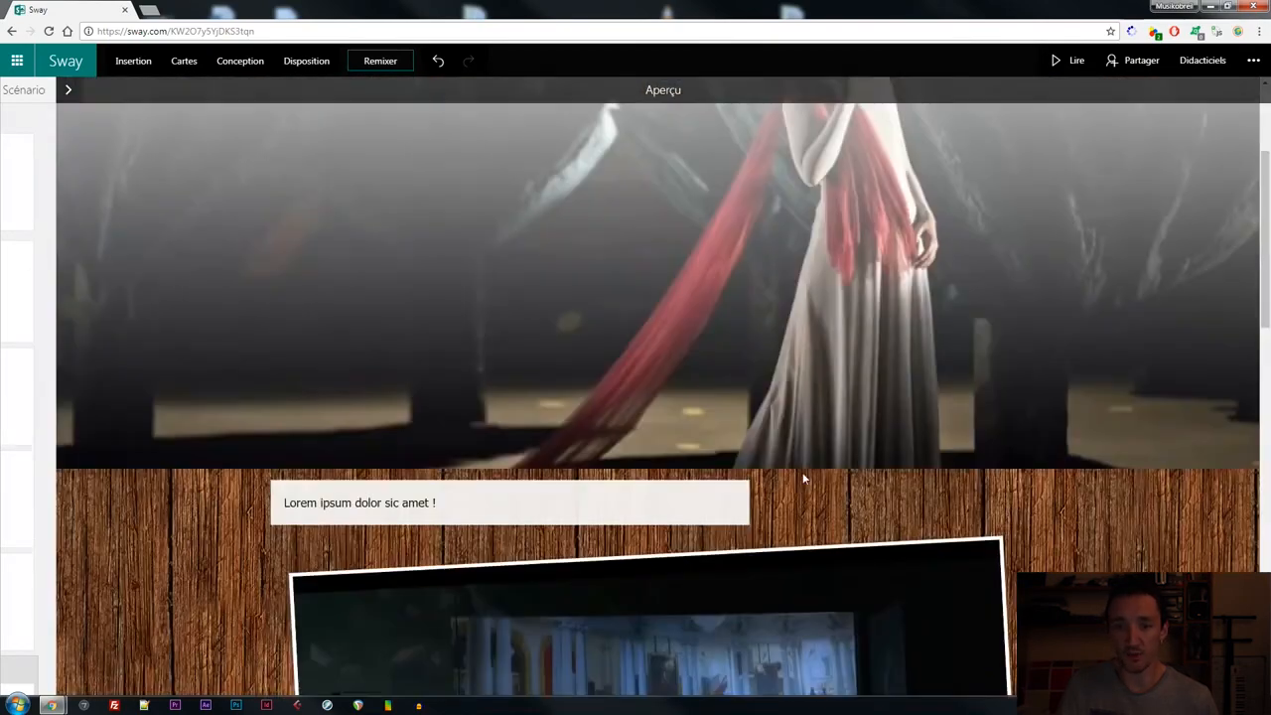
scroll(804, 481, down, 6)
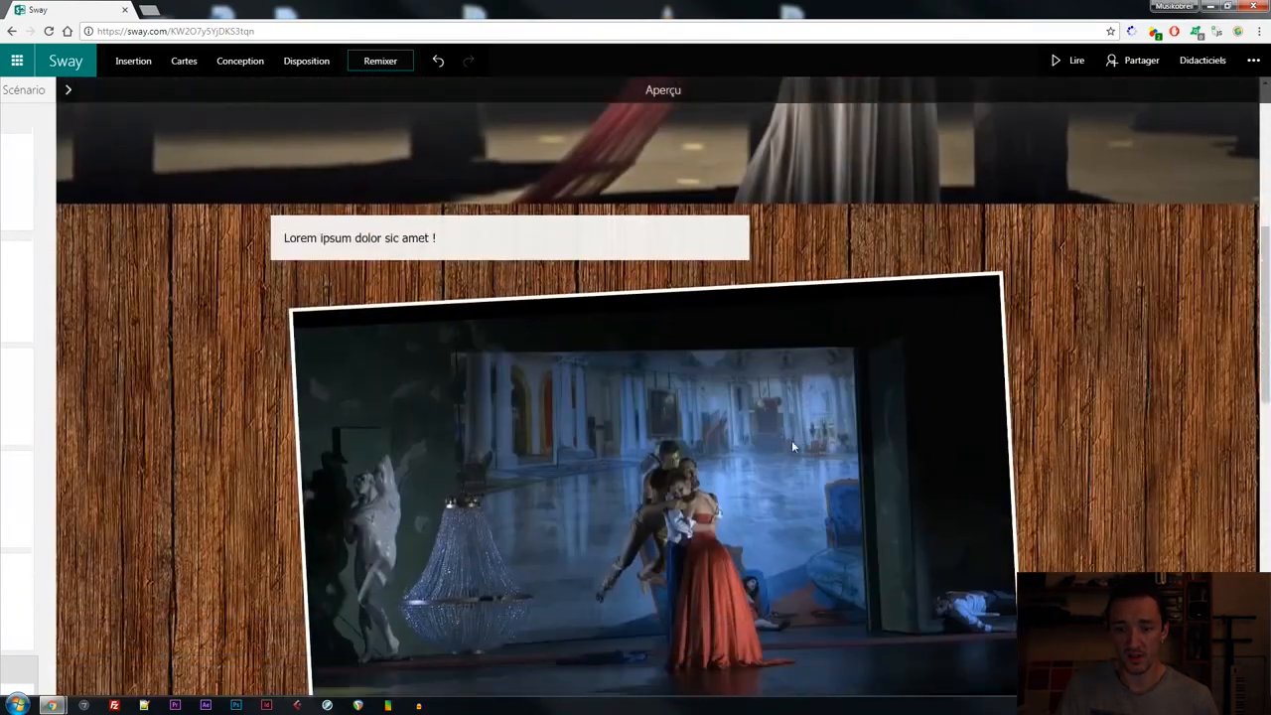
scroll(778, 429, up, 6)
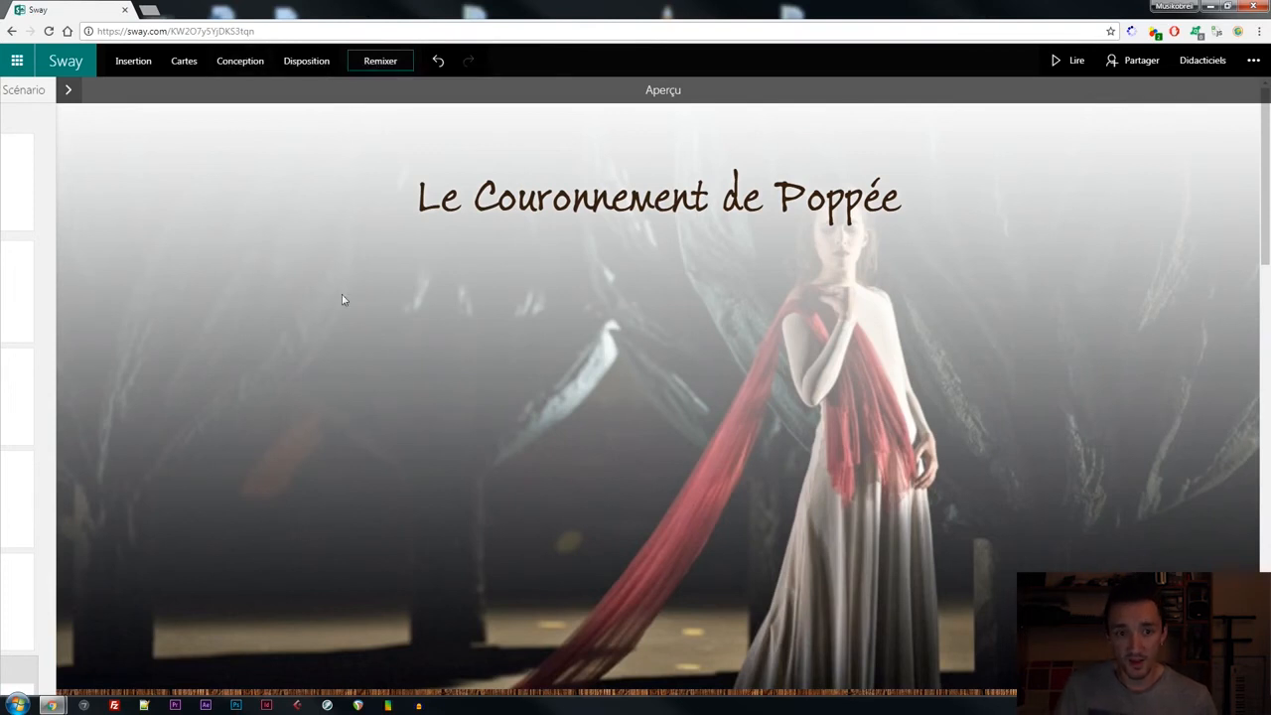
Try the horizontally scrolling layout and look through the opening cards in the preview
click(308, 62)
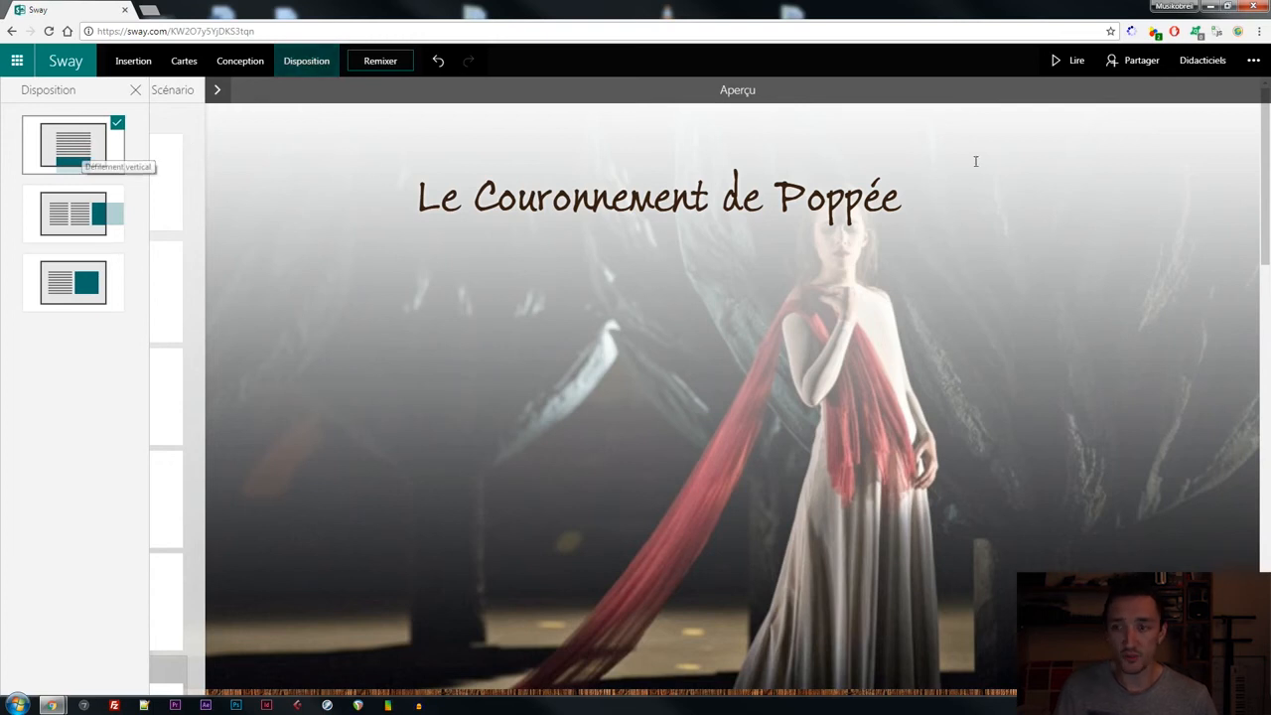
drag(1269, 171, 1242, 129)
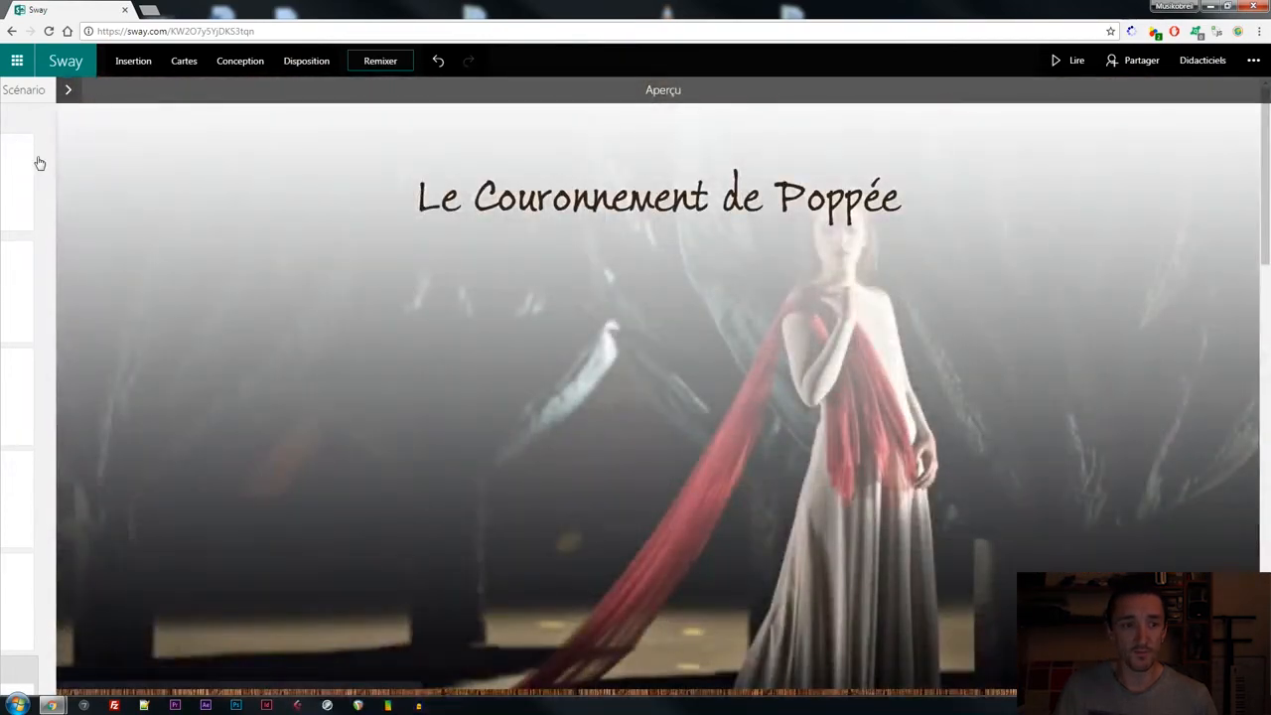
click(34, 107)
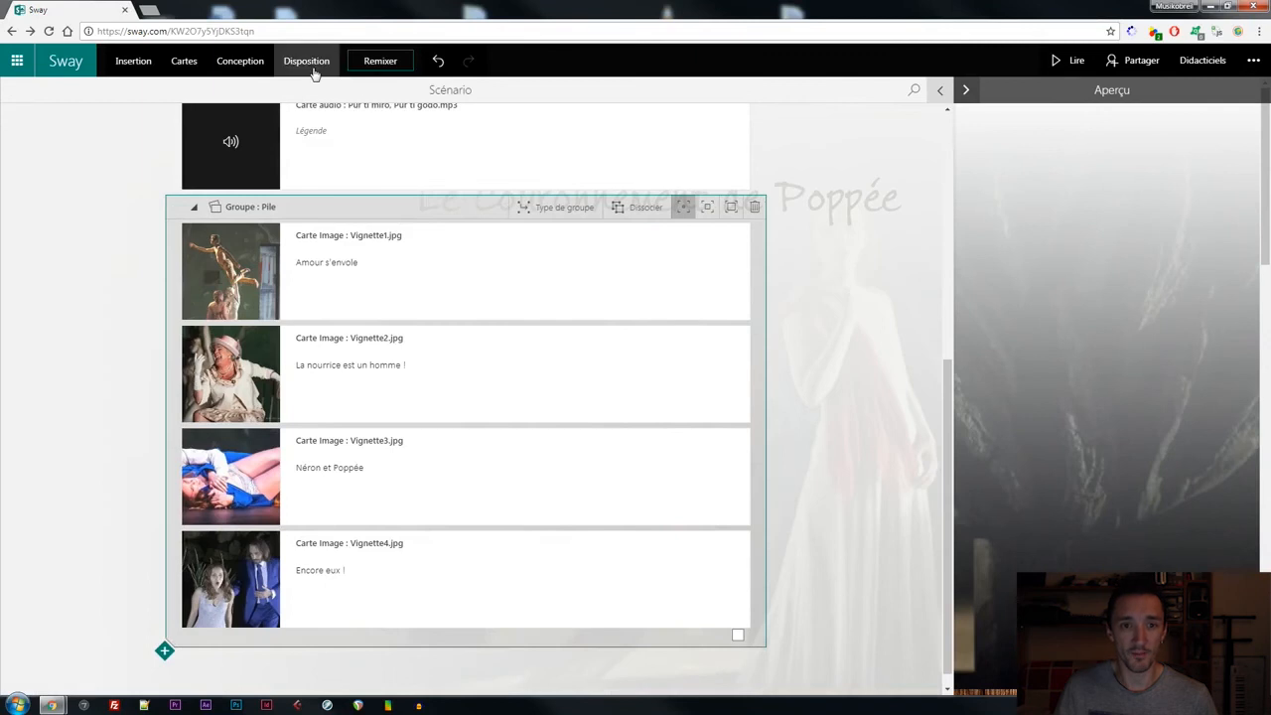
click(308, 62)
click(89, 215)
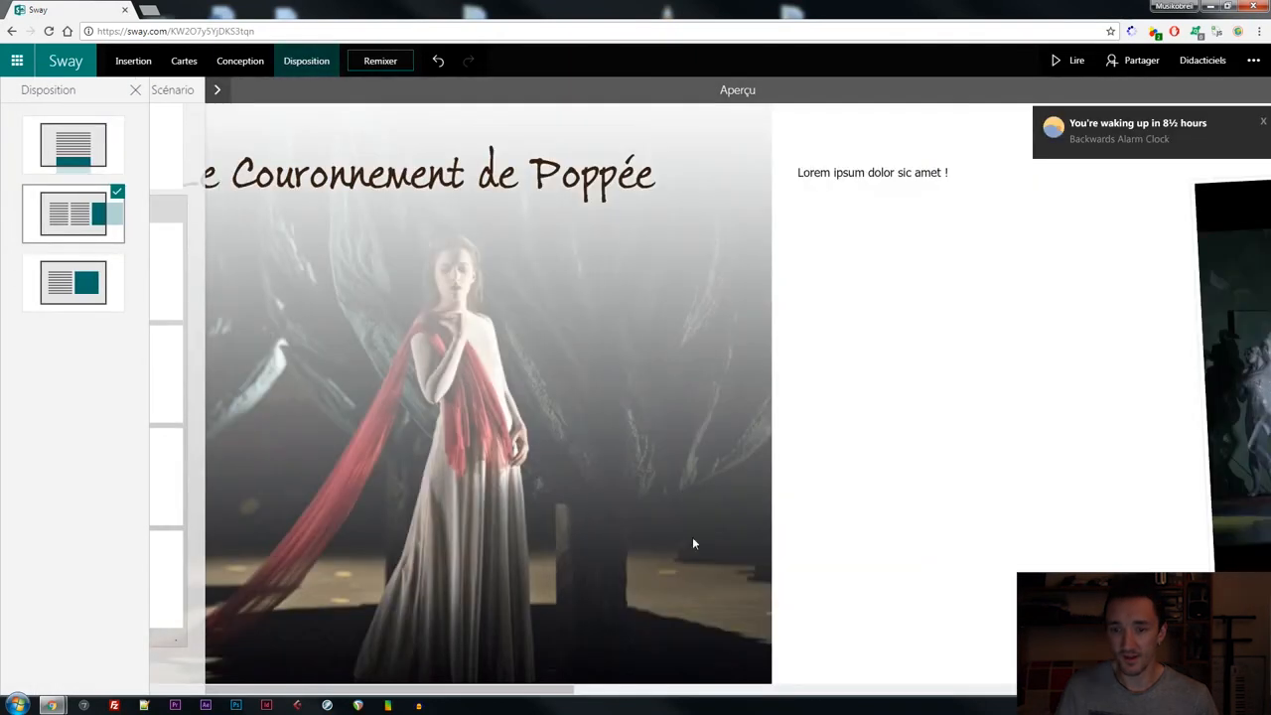
scroll(810, 467, down, 5)
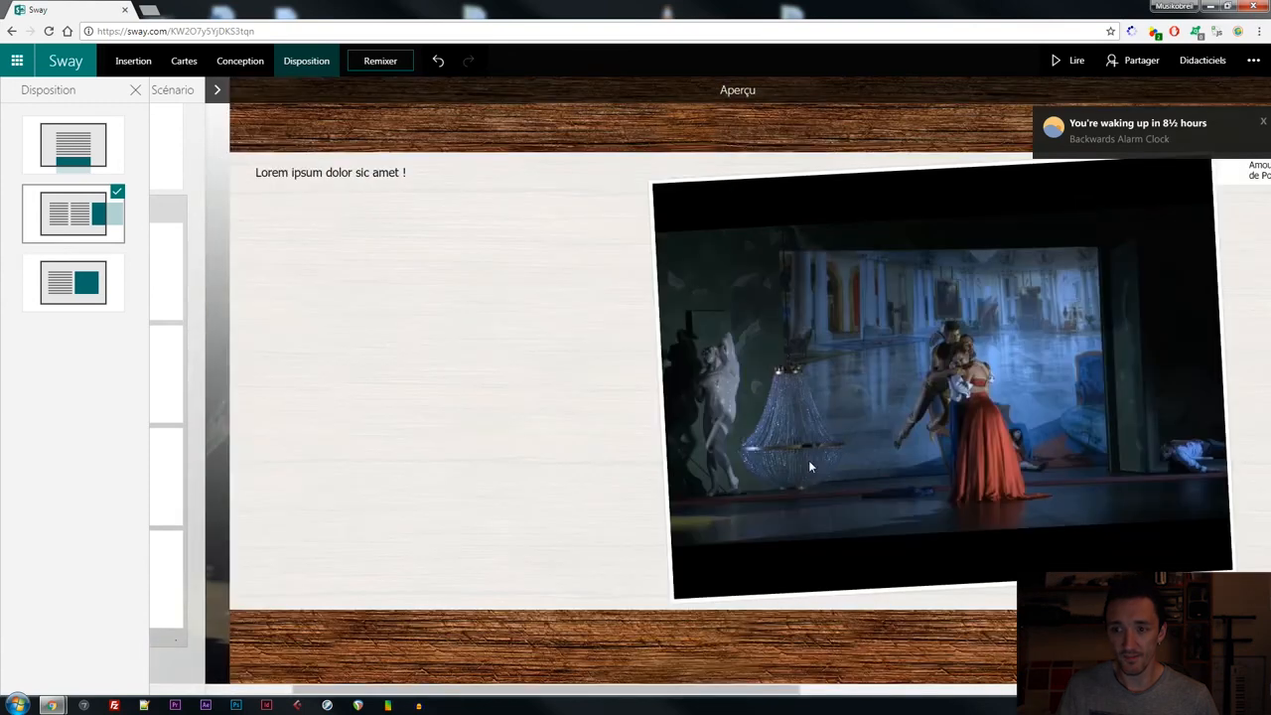
scroll(807, 460, up, 5)
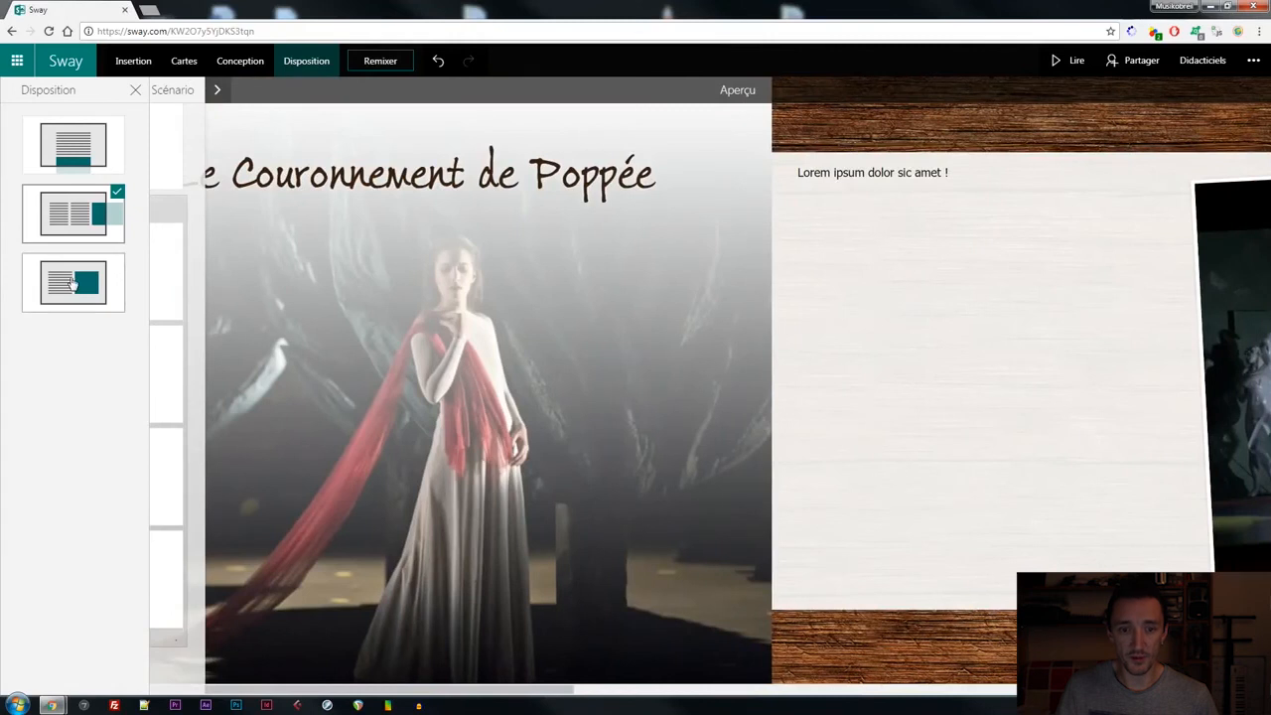
Switch the layout to the slide-by-slide option and advance through the slides to the image pile
click(72, 283)
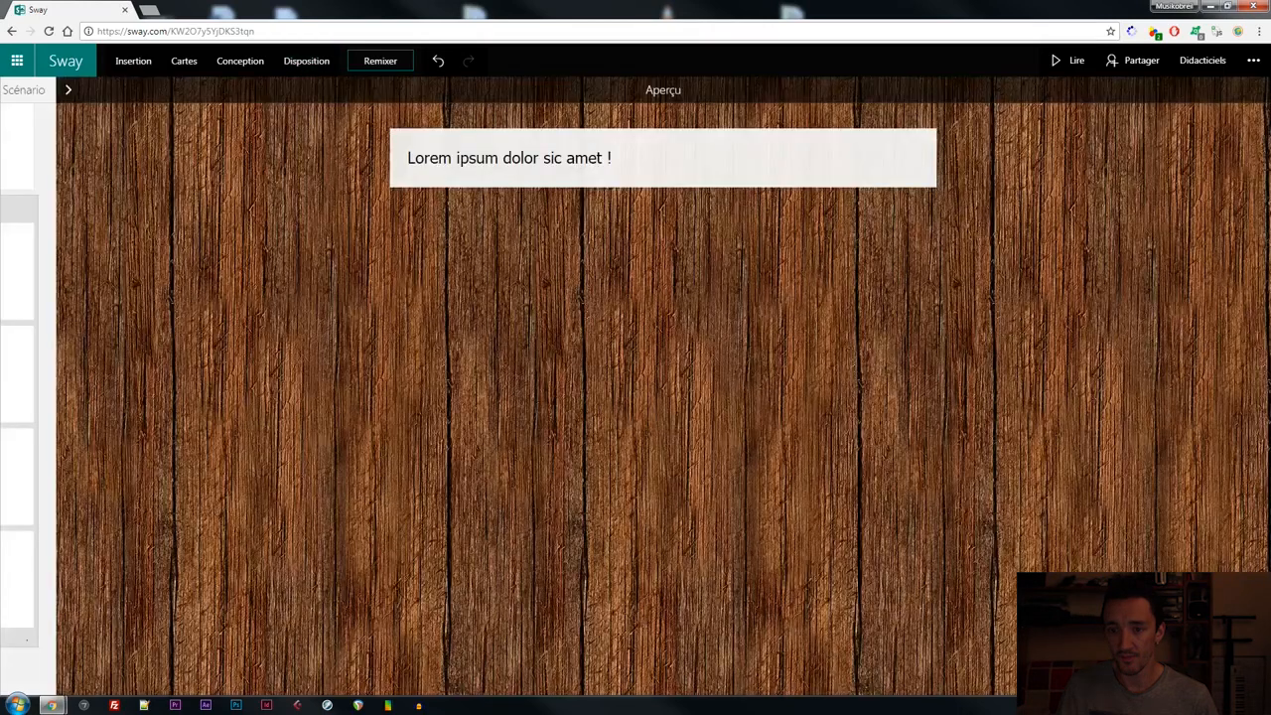
key(Right)
key(Right)
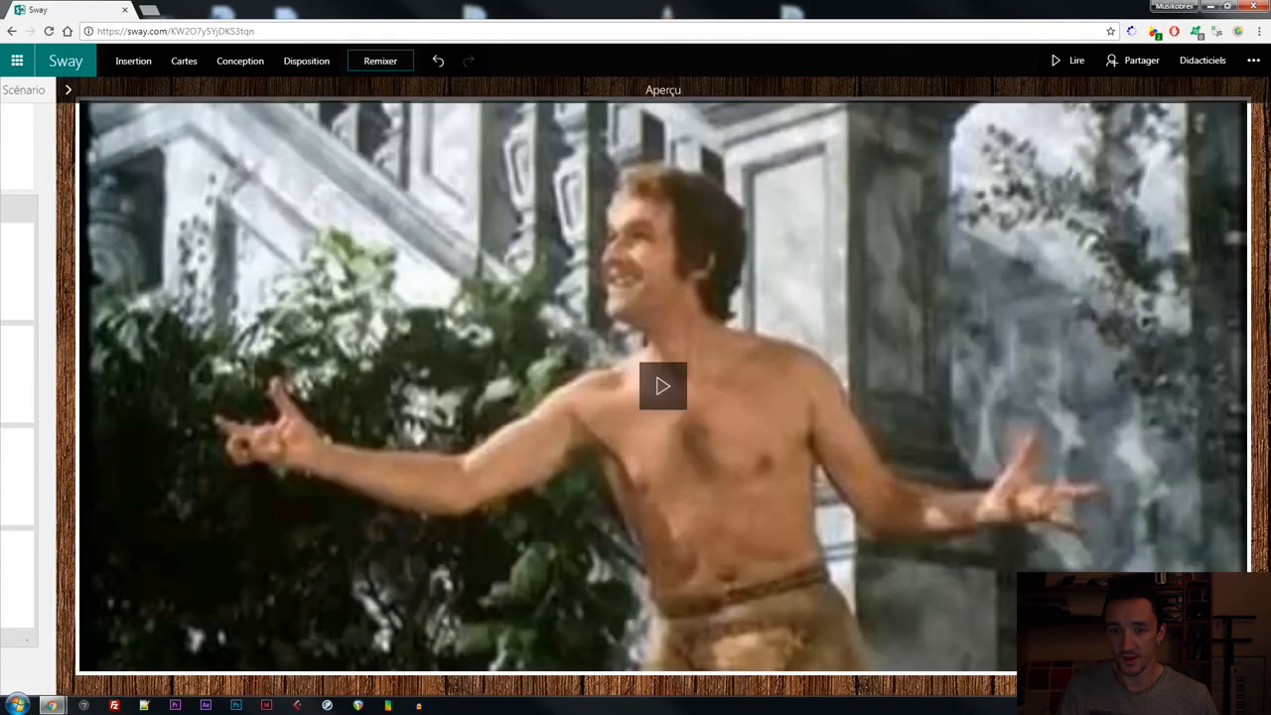
key(Right)
key(Right)
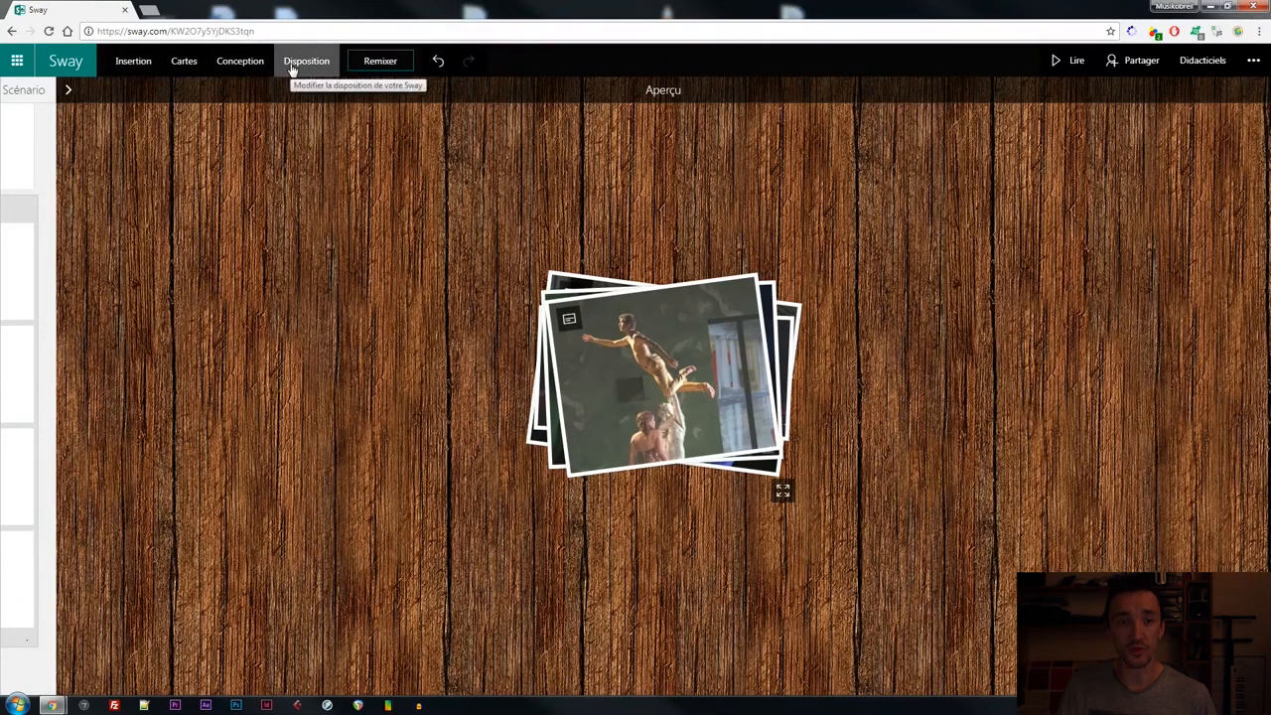
Remix the presentation's design twice to generate a new random style
click(380, 62)
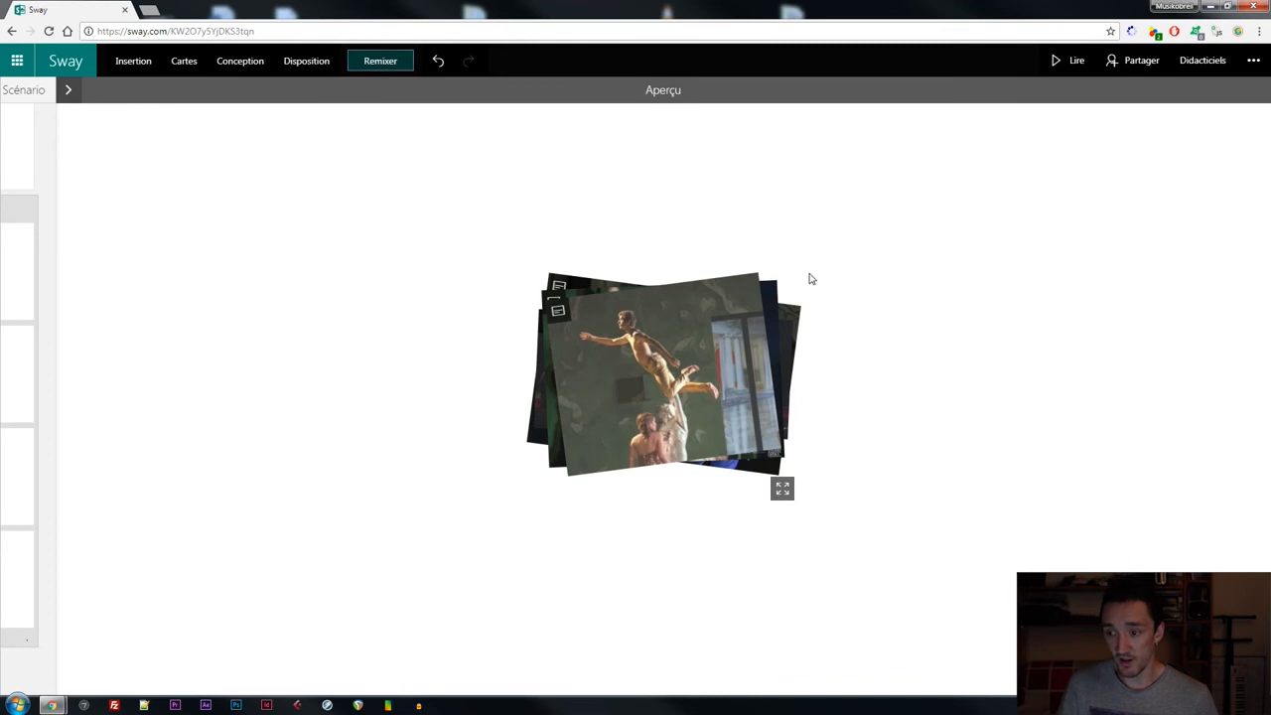
click(380, 60)
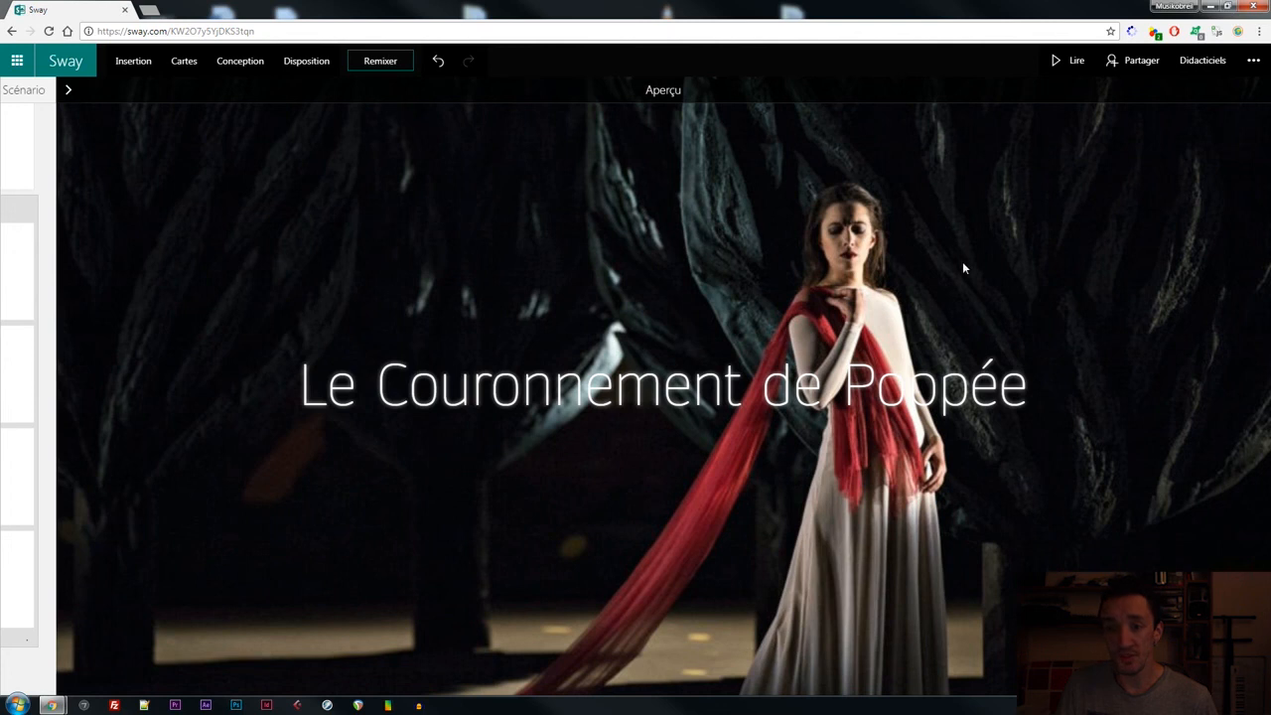
Play the presentation through to the image pile, flip to the pile's second image, and return to editing
click(1075, 66)
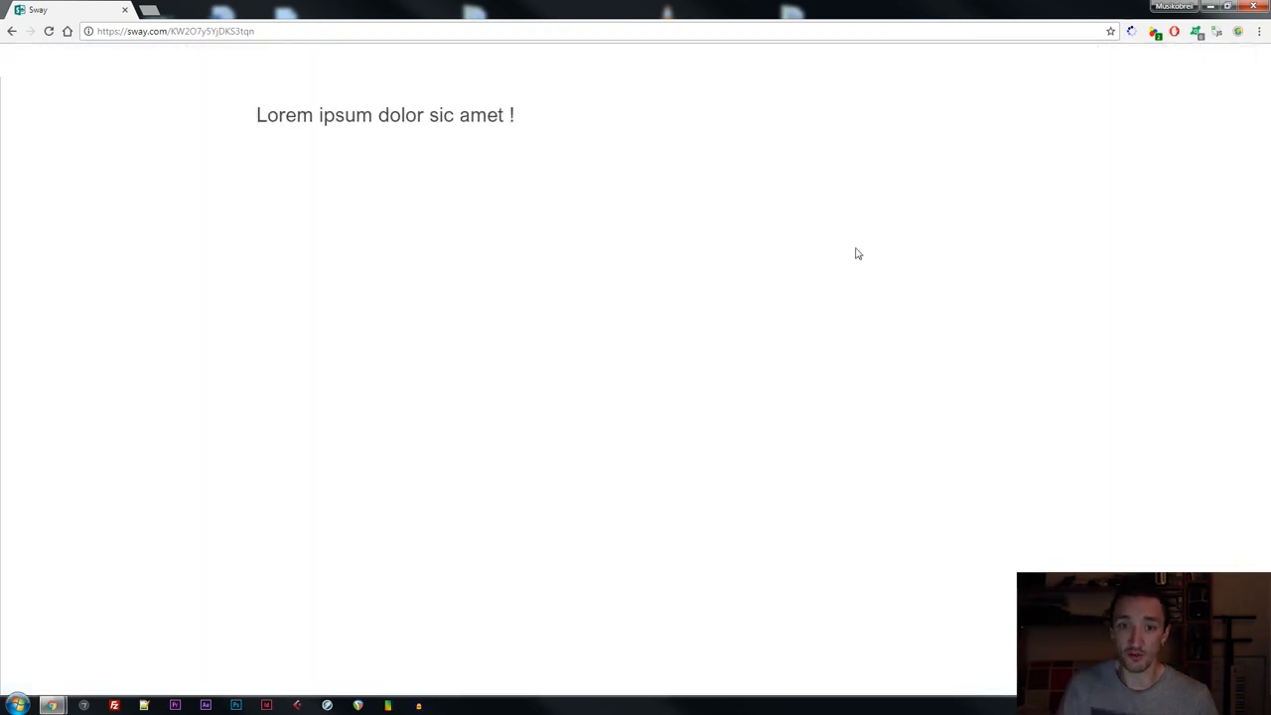
key(Right)
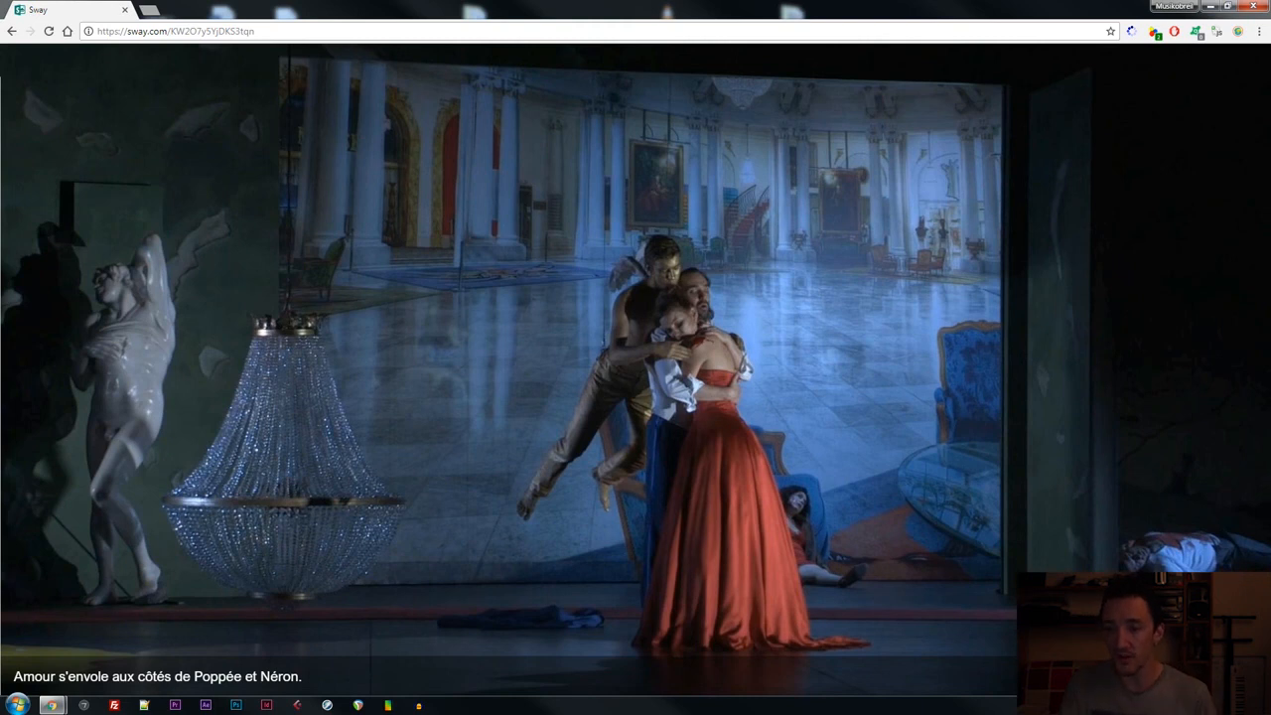
key(Right)
key(Right)
key(Right)
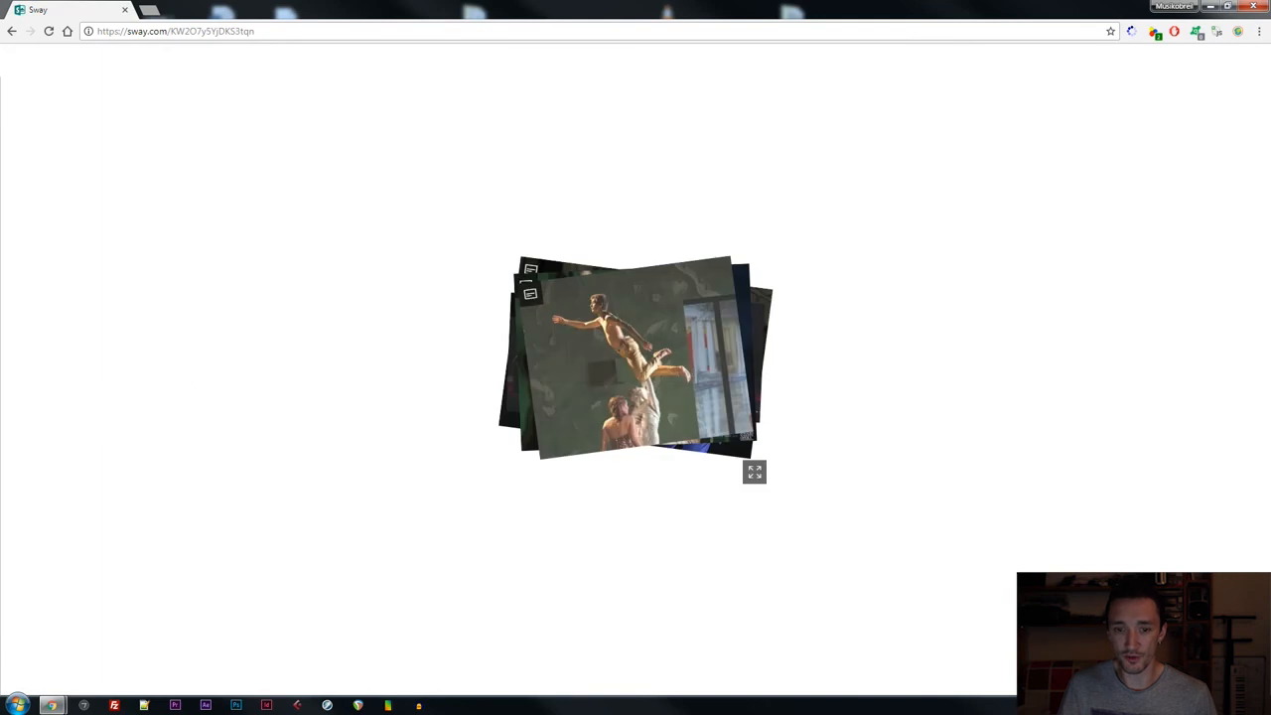
click(620, 352)
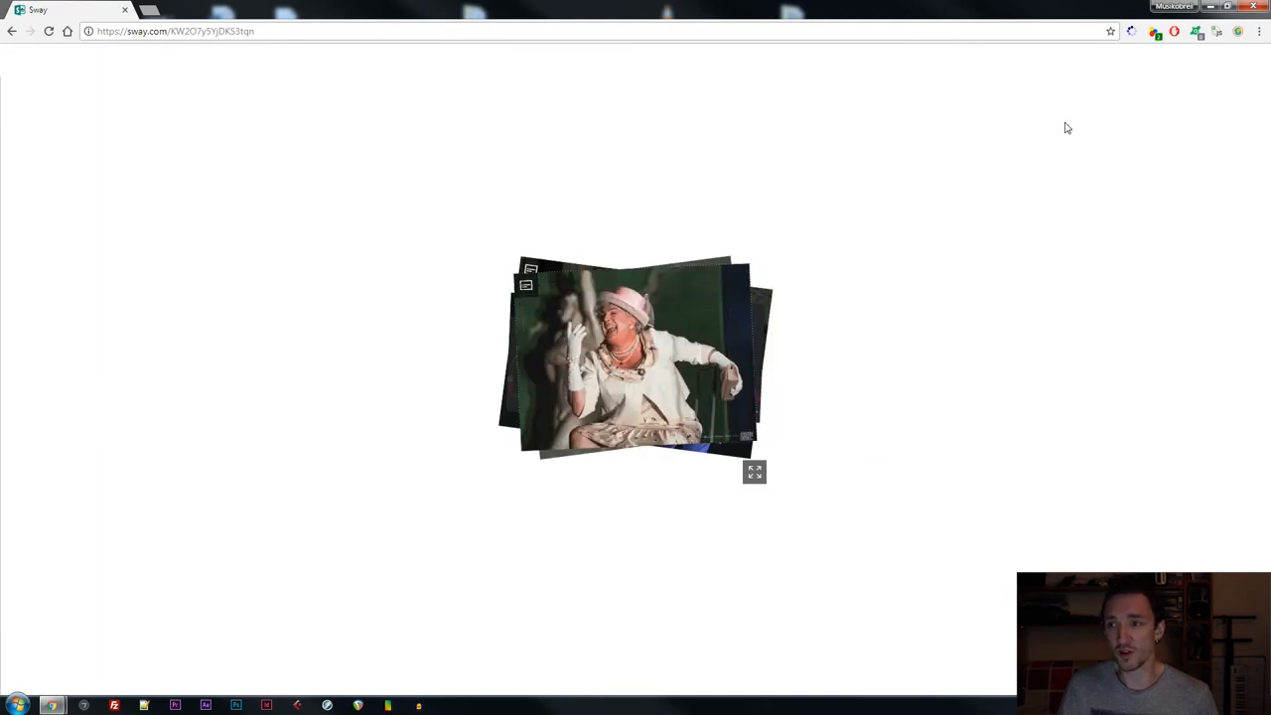
mouse_move(1172, 60)
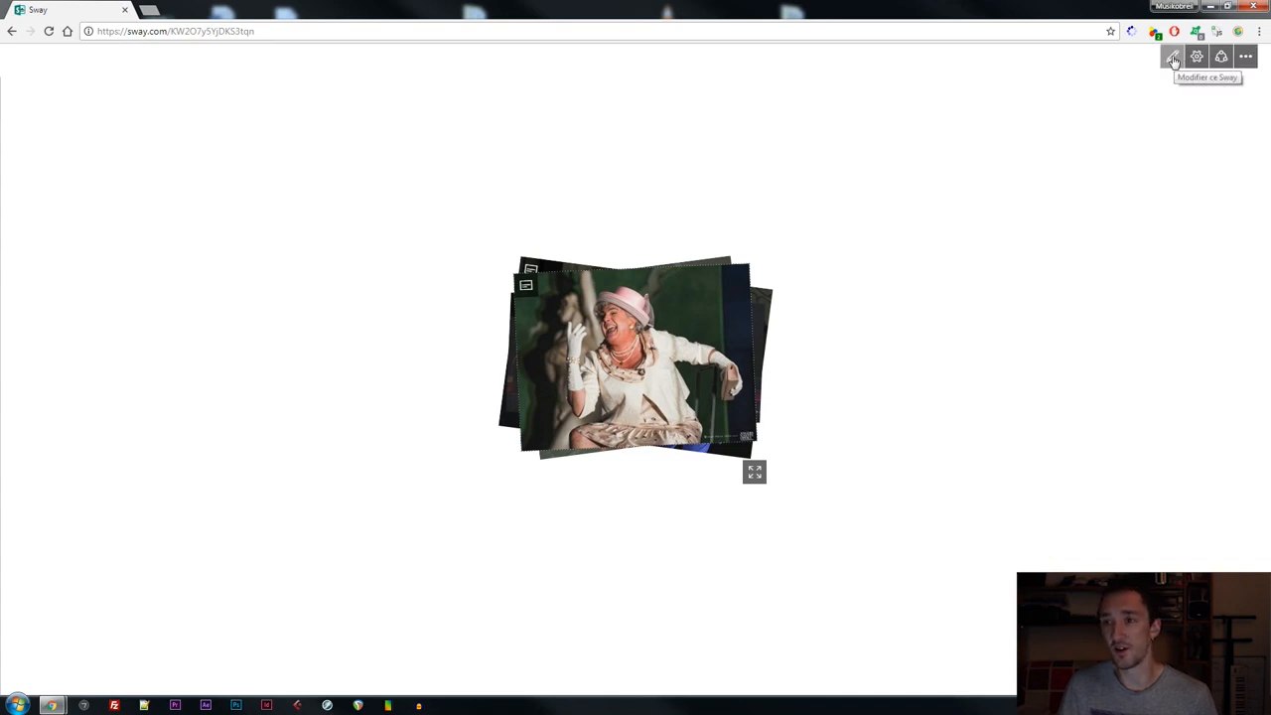
click(1172, 57)
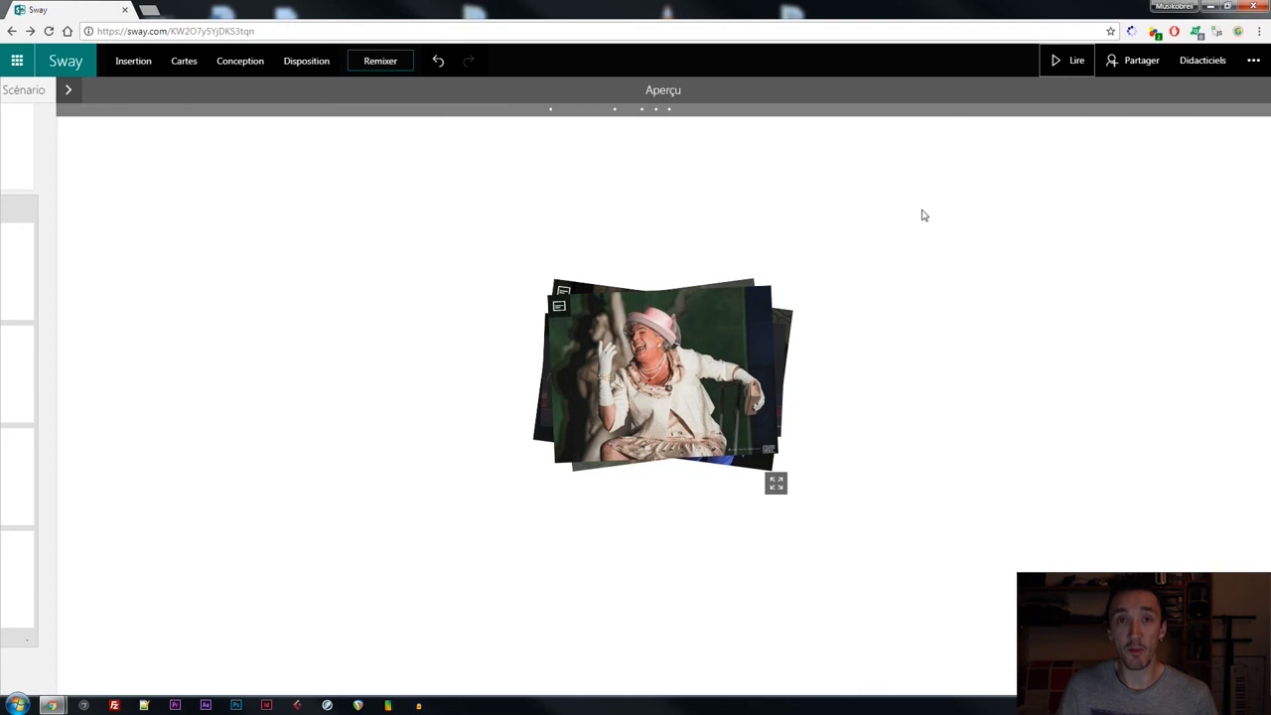
Set sharing to "Toute personne disposant d'un lien" with viewing access and copy the sharing link
click(1143, 66)
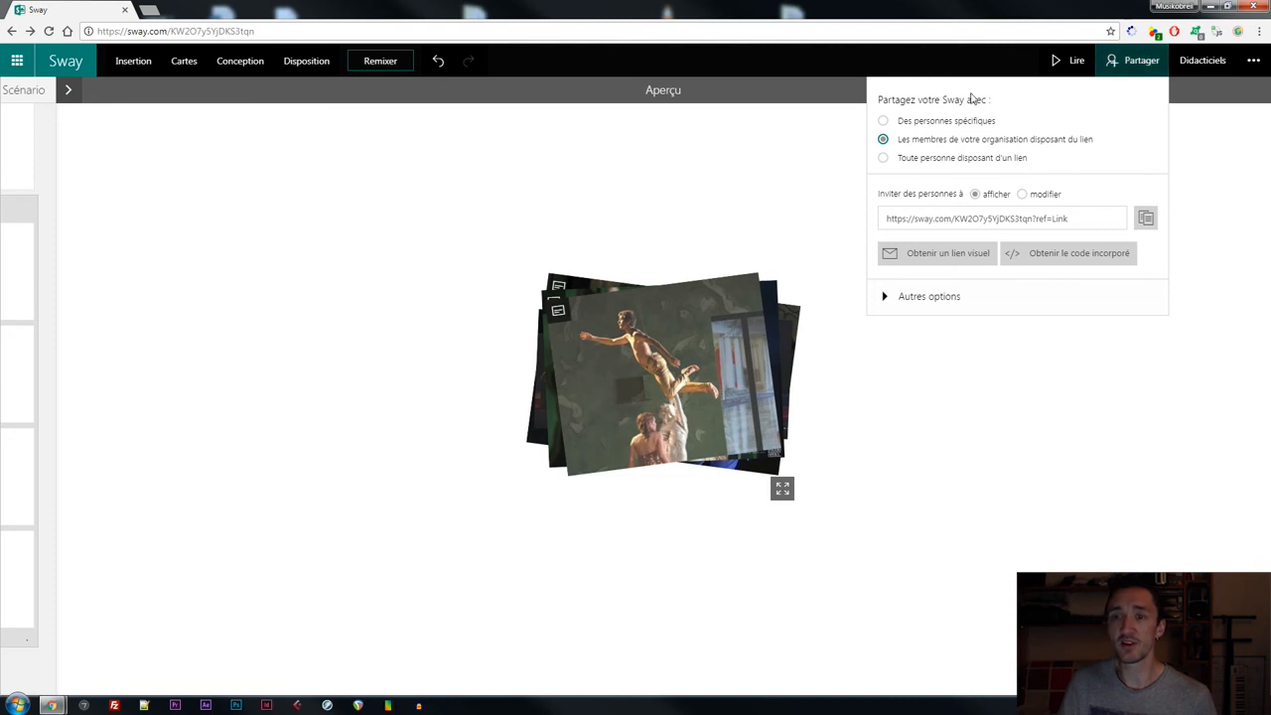
click(935, 160)
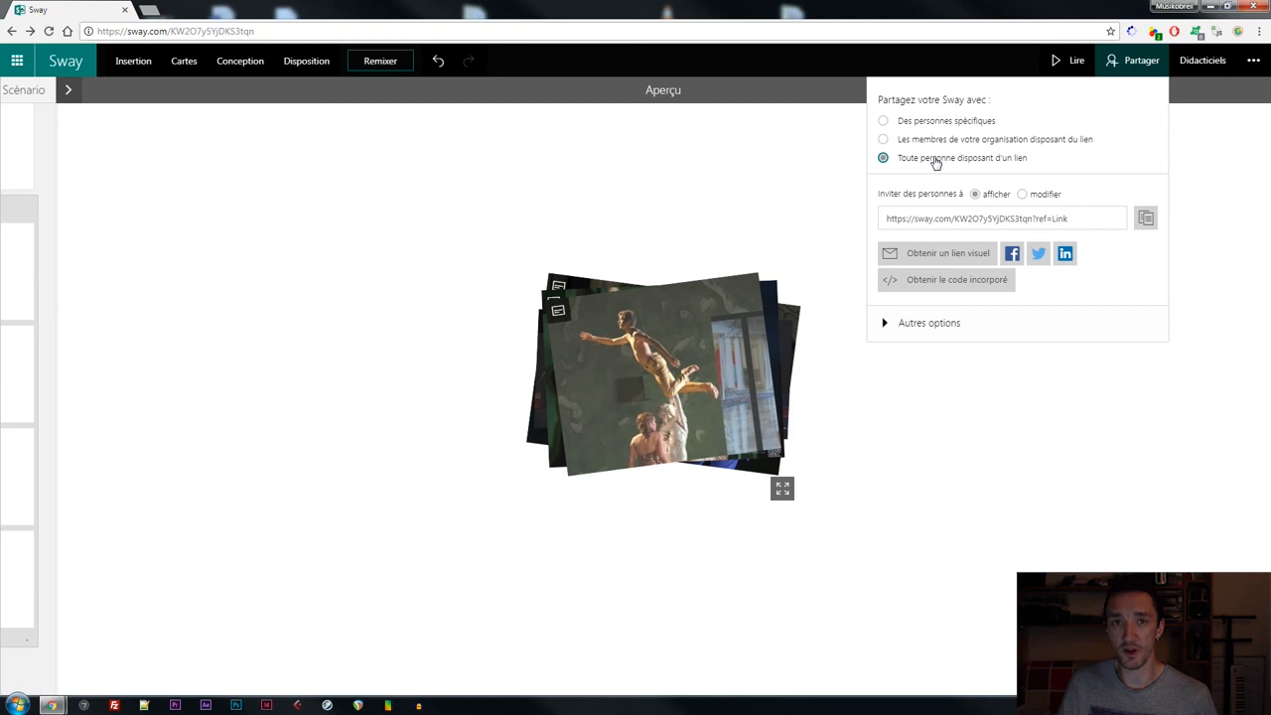
click(953, 223)
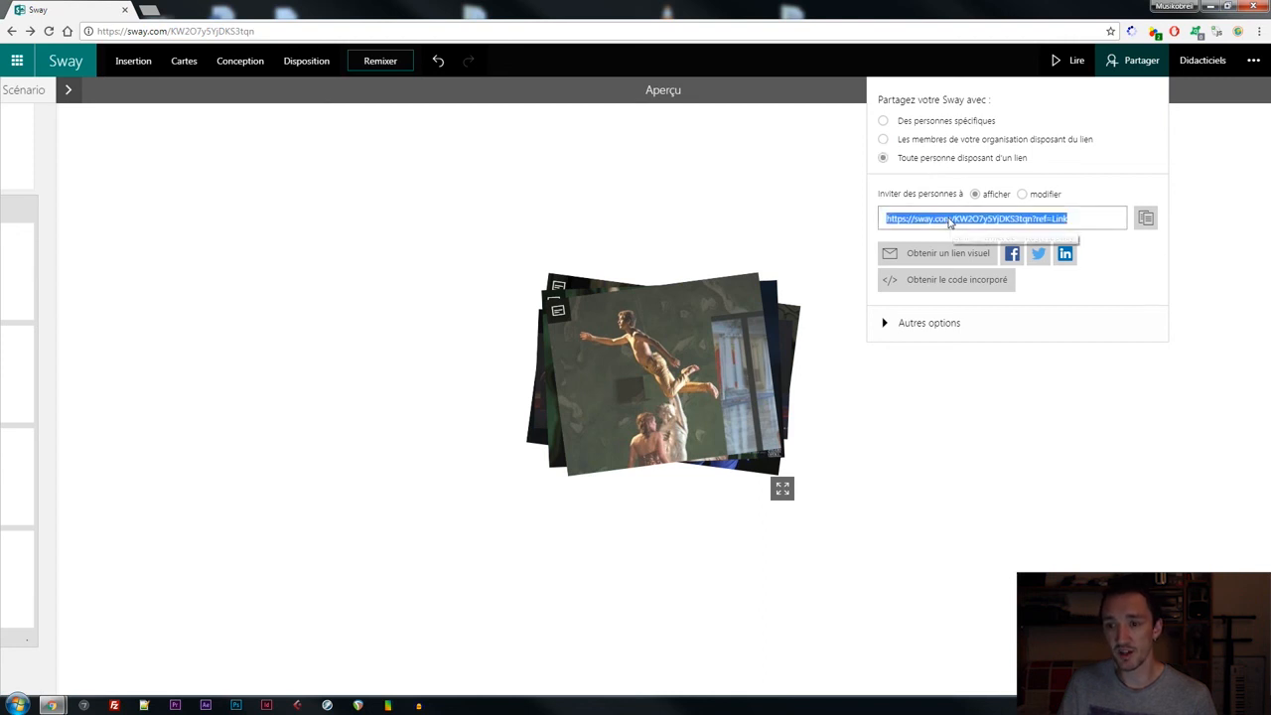
click(1146, 220)
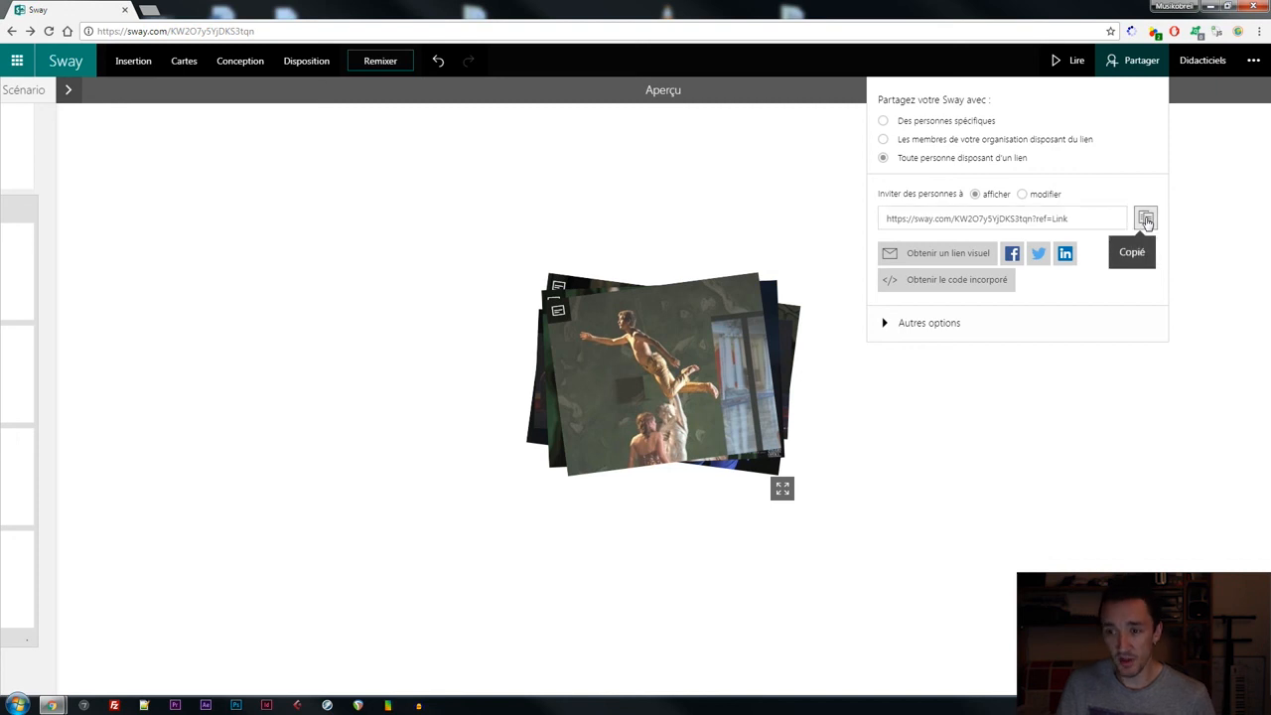